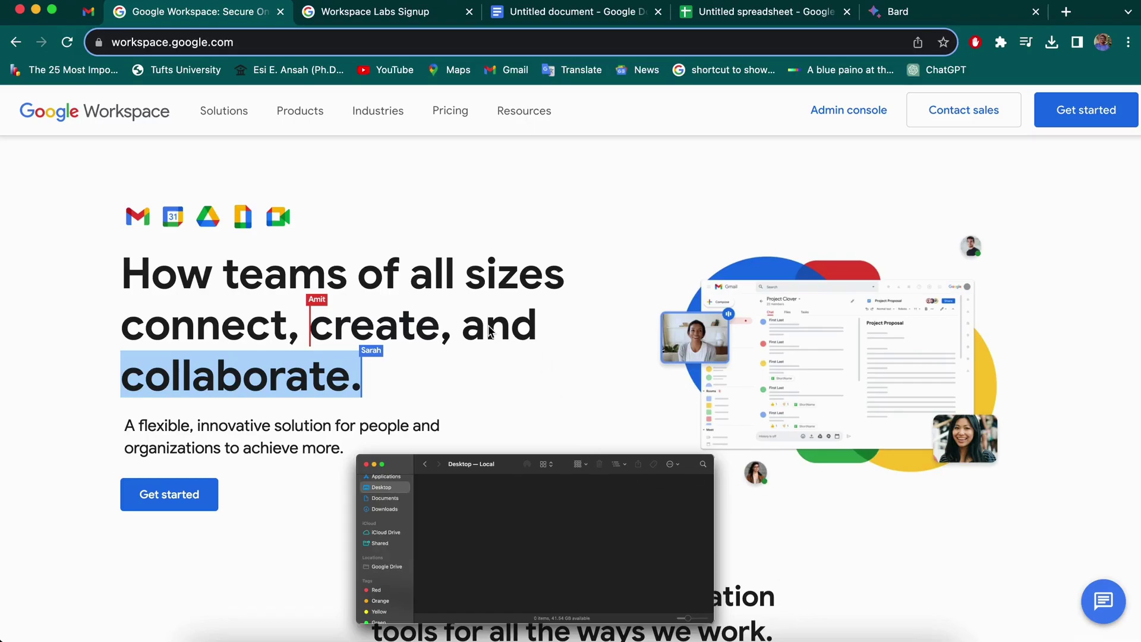
- Start a new Gmail message and enter the Help me write prompt 'Write an email to my manager requesting for'
click(369, 5)
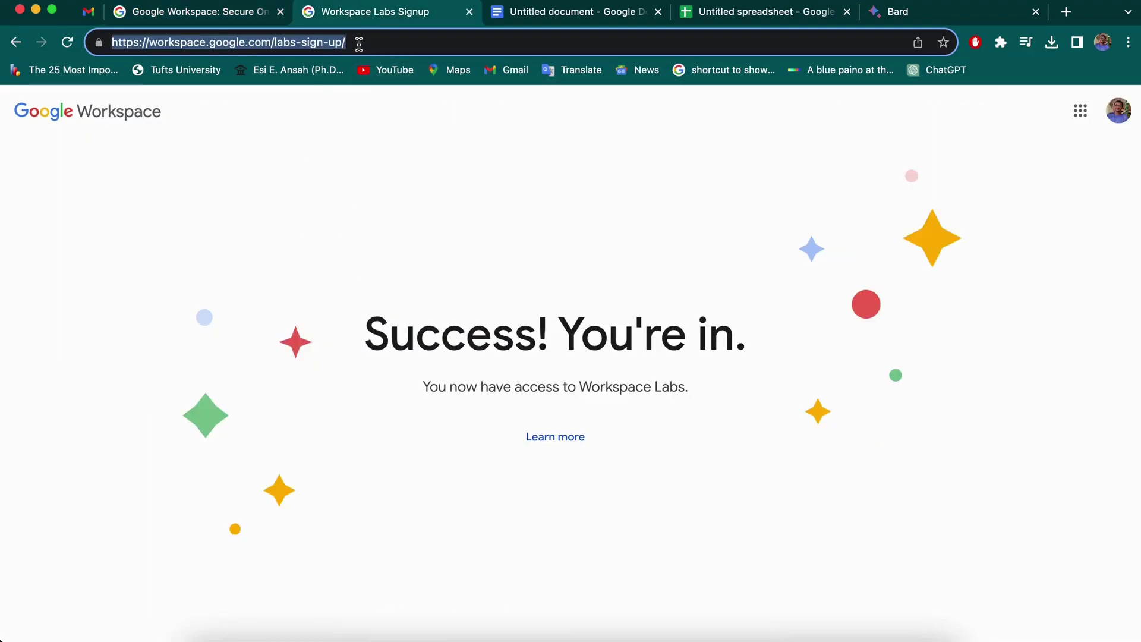
click(180, 18)
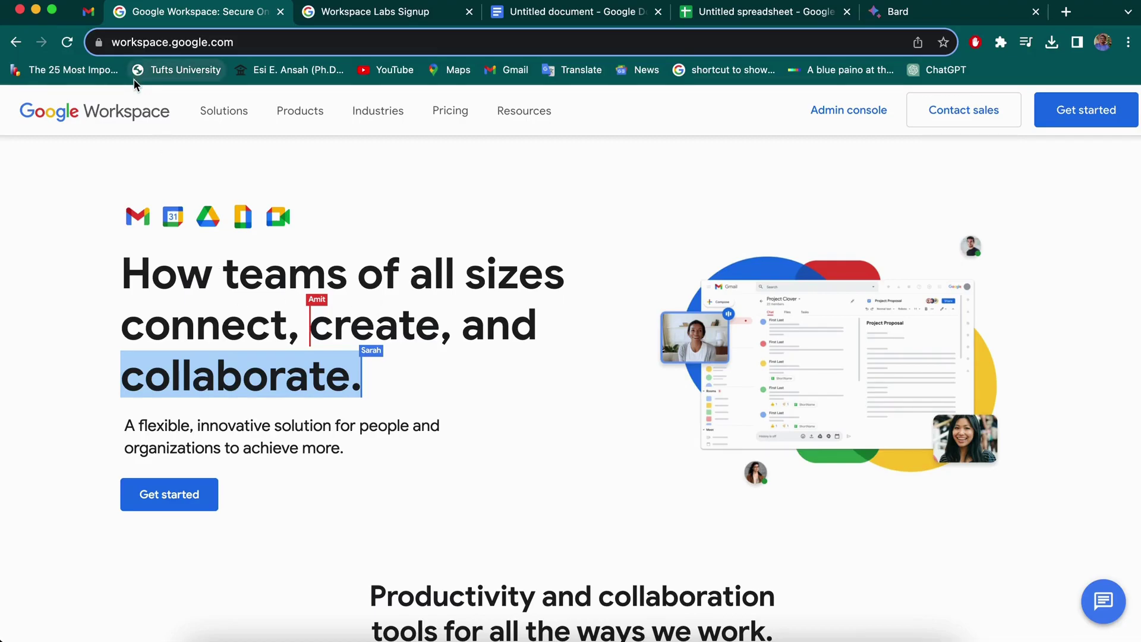
click(89, 16)
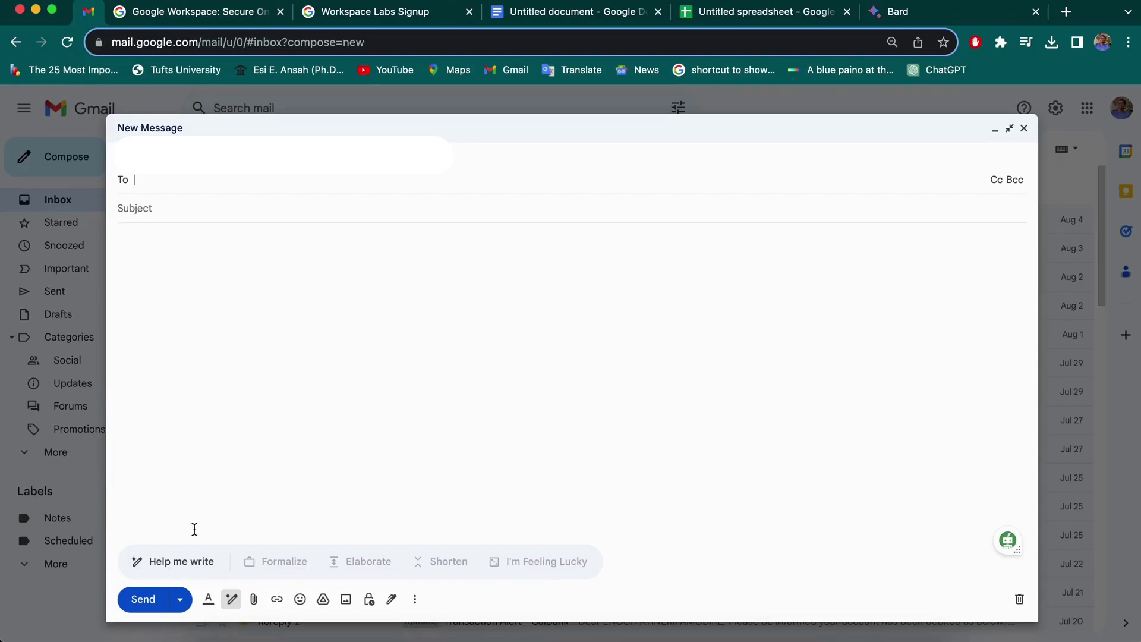
click(186, 564)
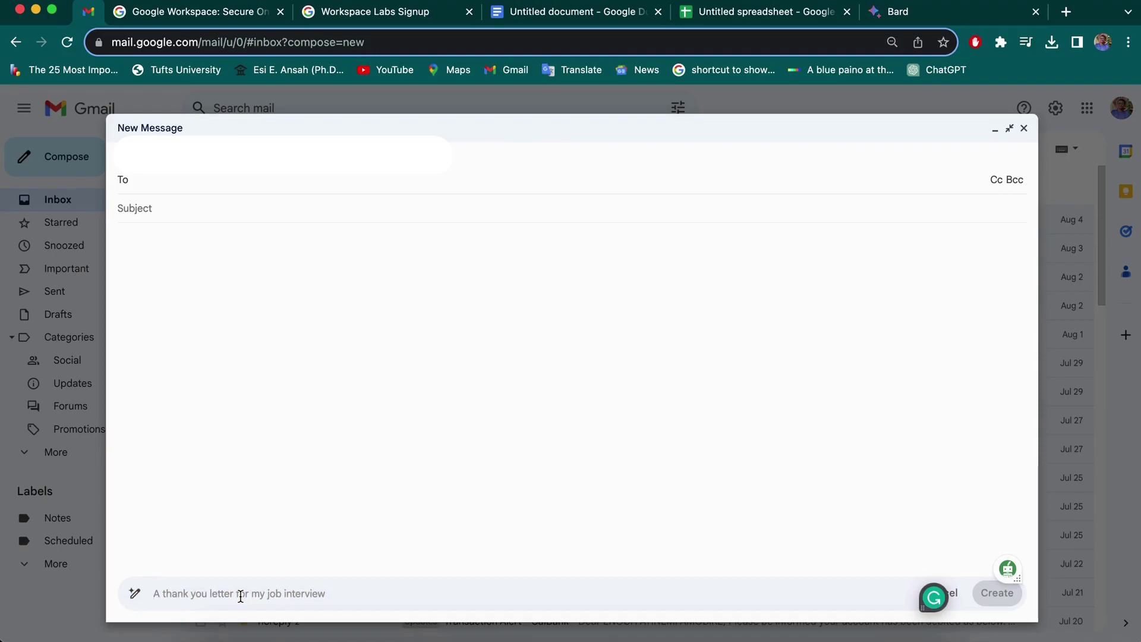
text(Write an email to my manager)
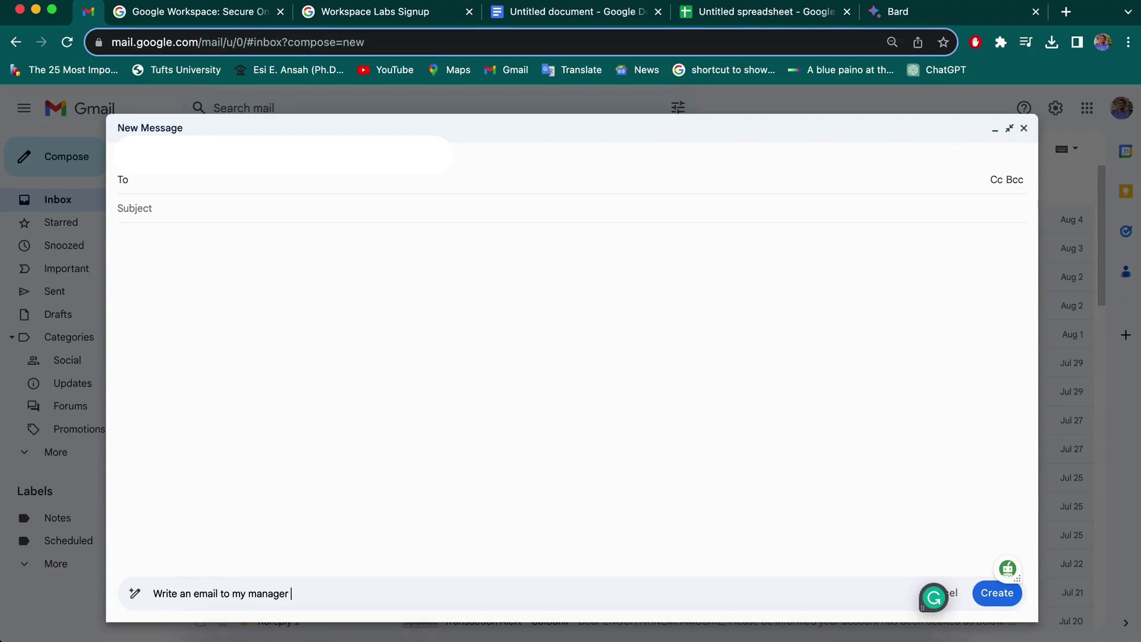
text( requesting for leave)
- Create the leave-request draft, leave Refine unused, and insert the draft into the message body
click(996, 593)
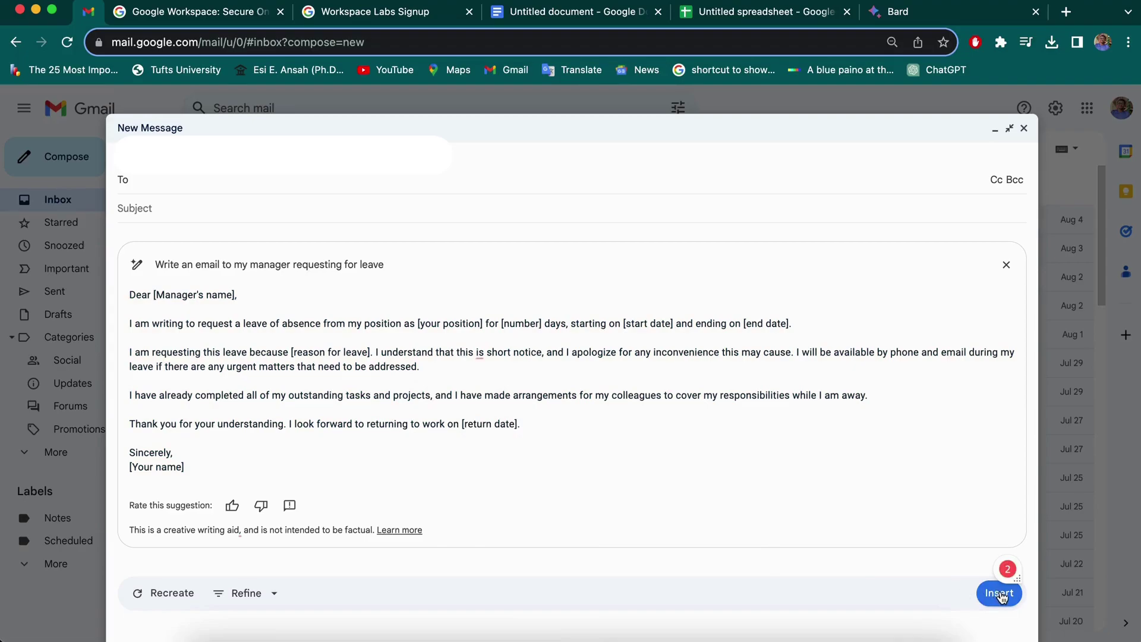
click(268, 593)
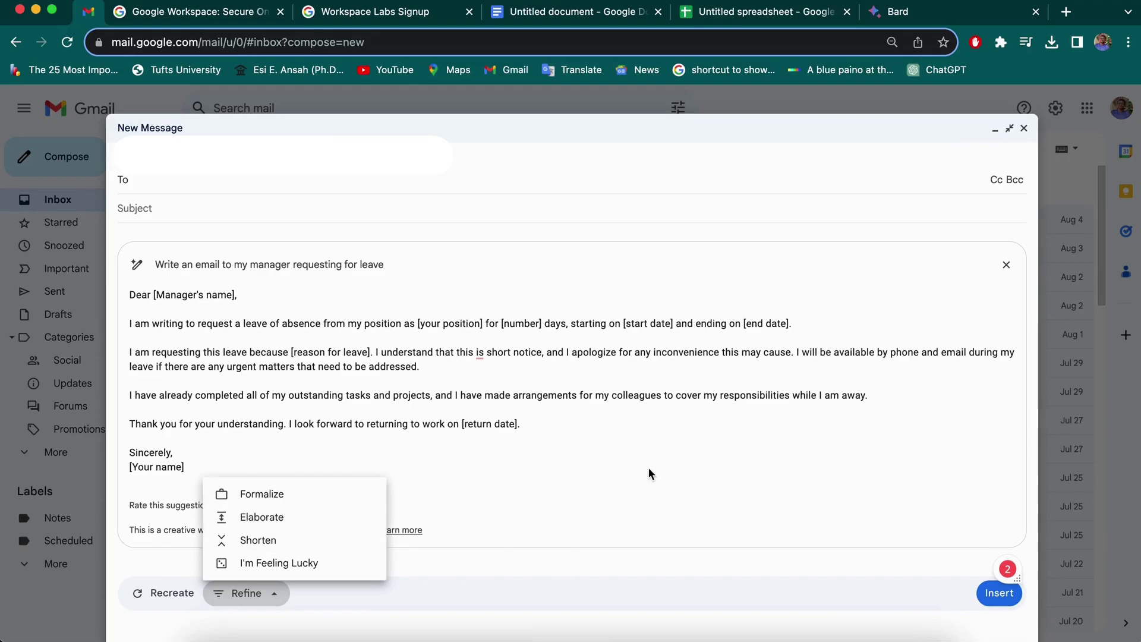
click(886, 528)
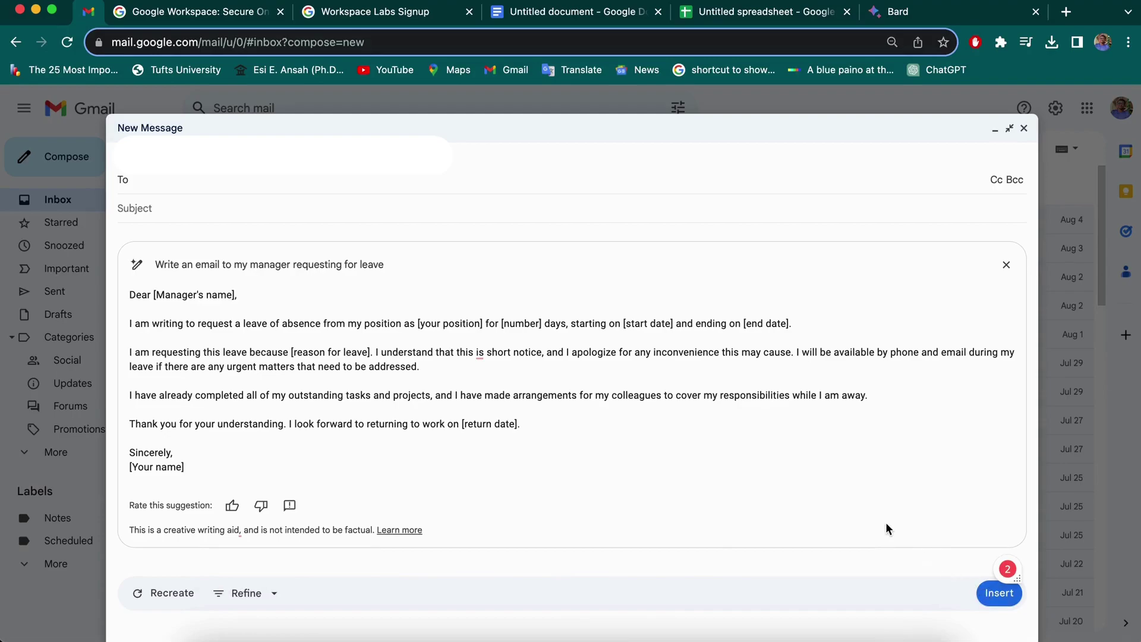
click(998, 593)
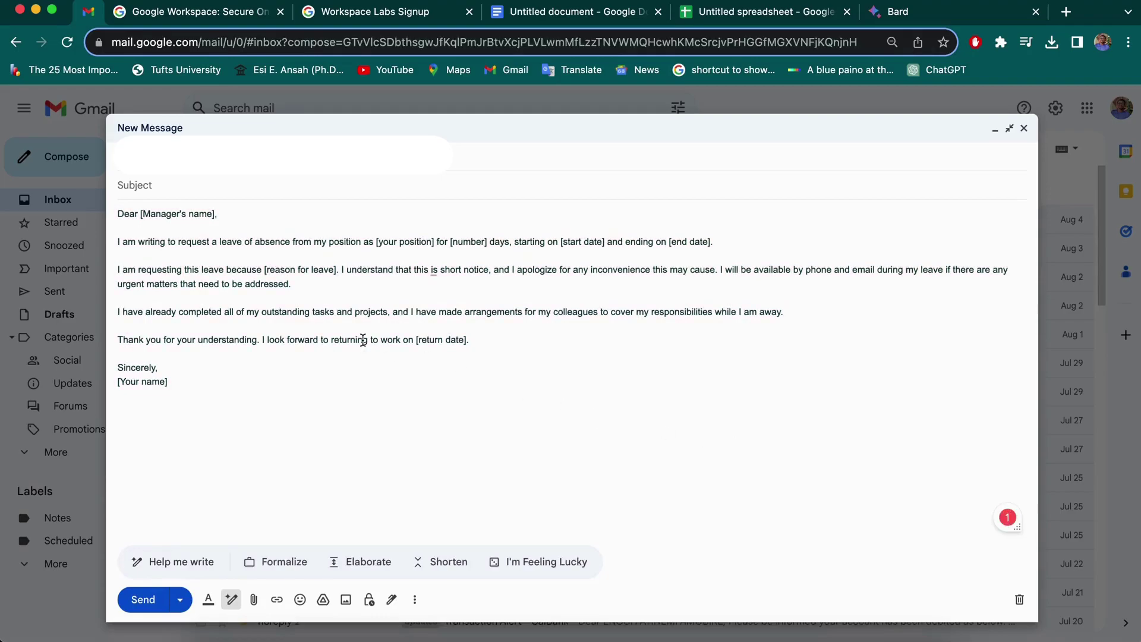
- In the Untitled document, enter a Help me write prompt for a software engineer cover letter
click(541, 18)
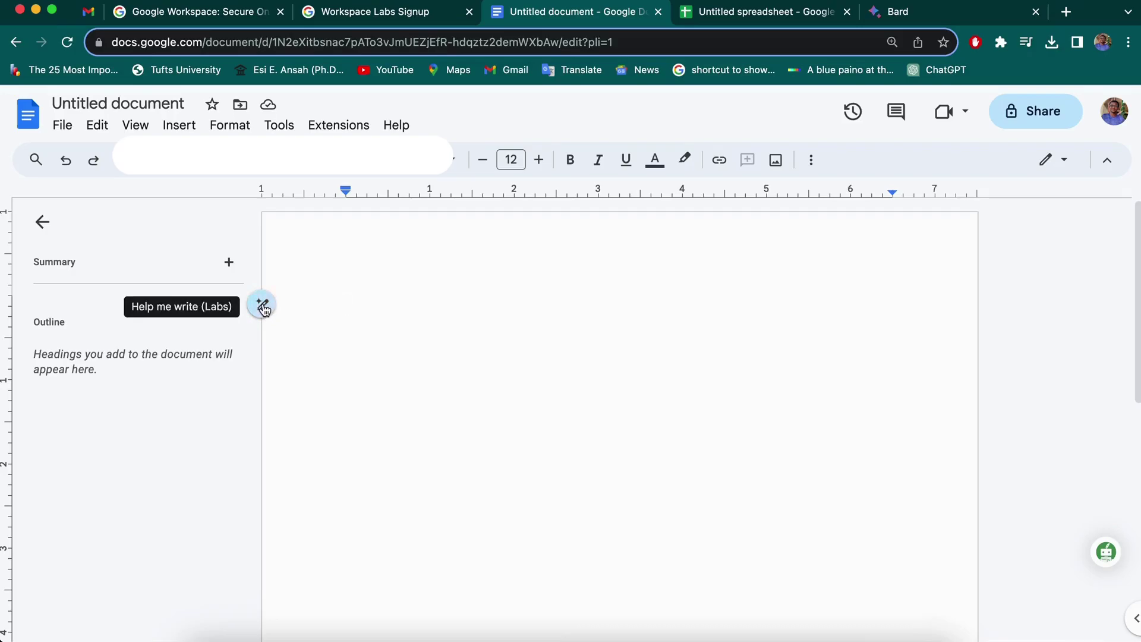
click(87, 13)
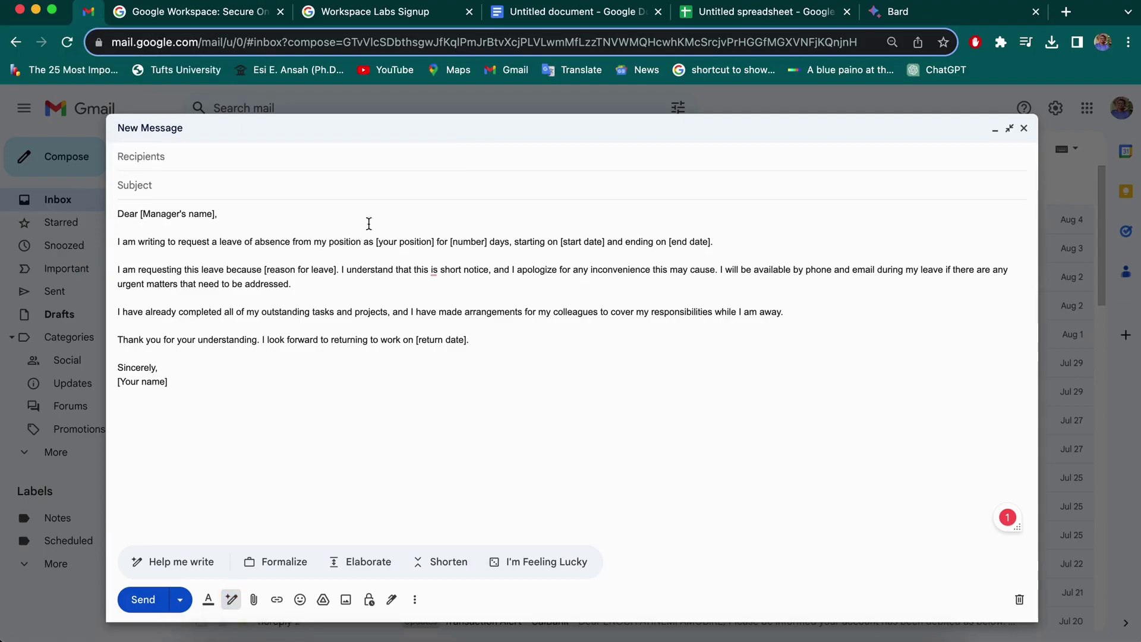
click(559, 18)
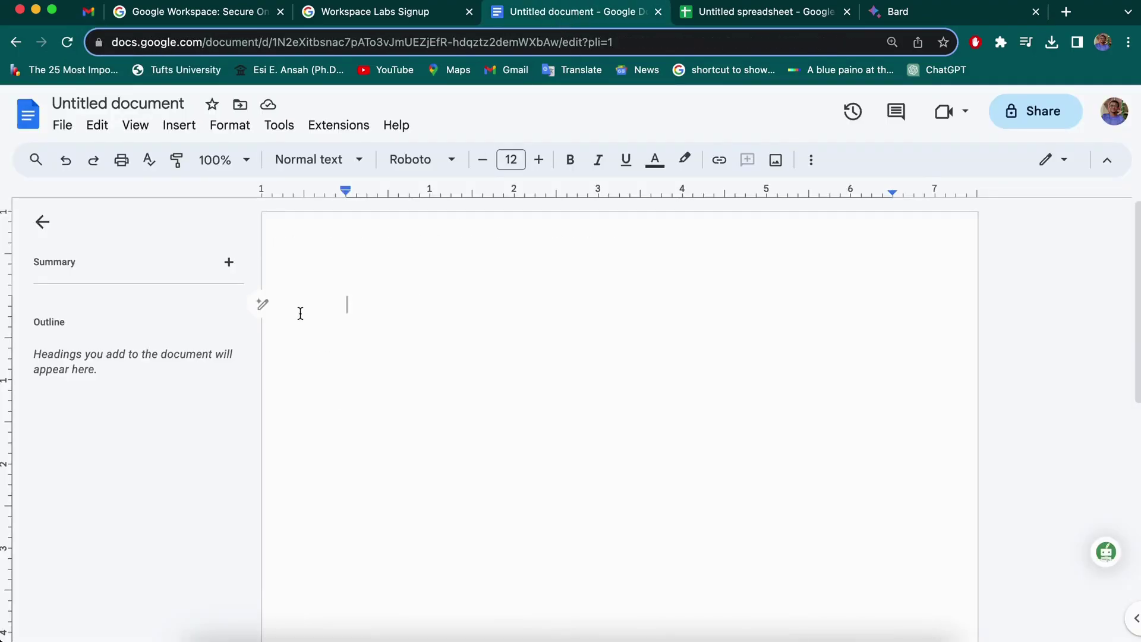
click(262, 305)
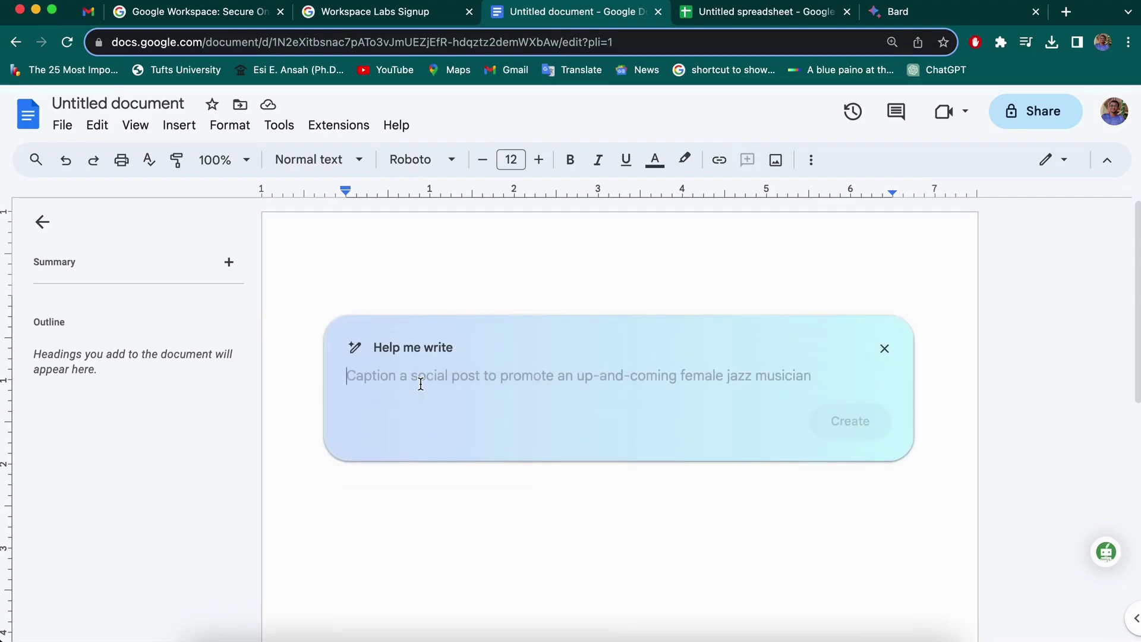
text(W)
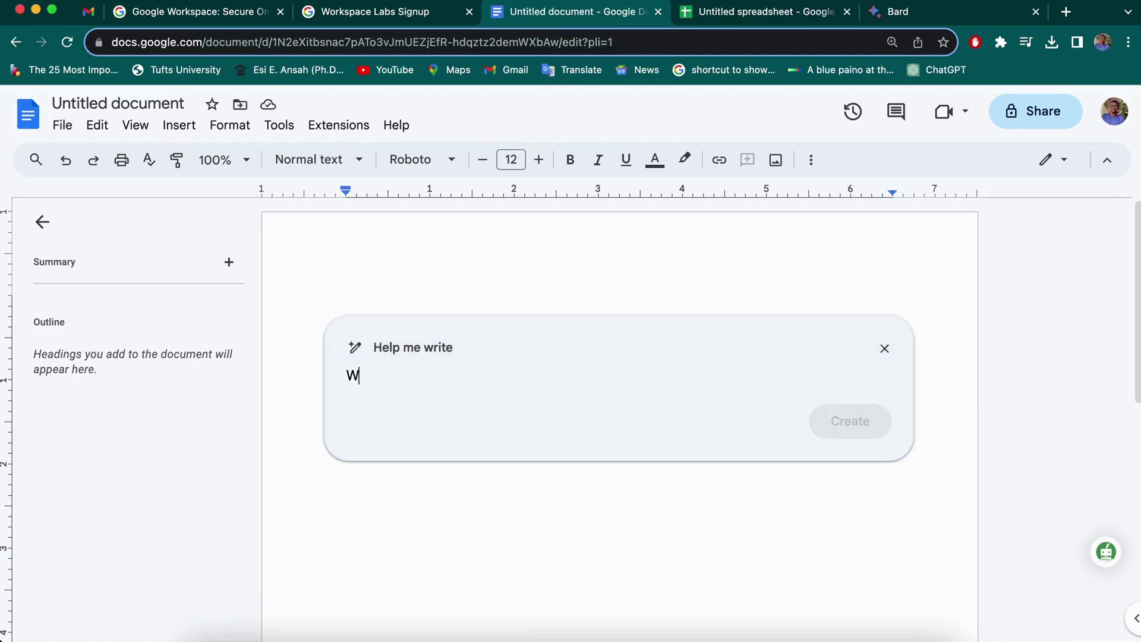
text(rite)
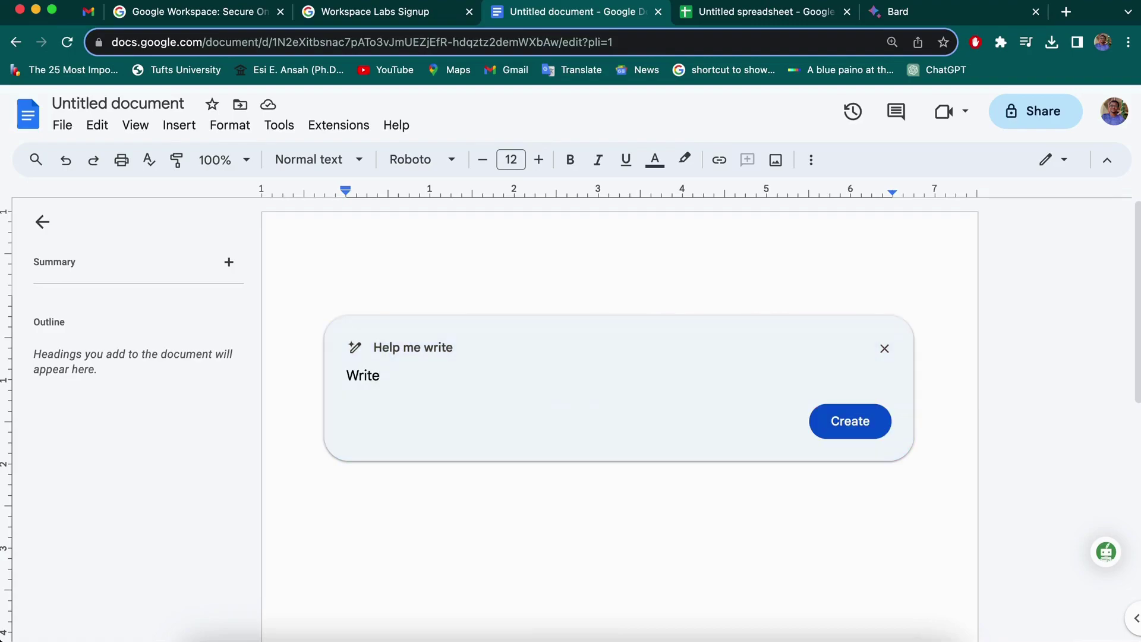
text( a civ)
text(over )
text(ket)
text(letter t)
text(o a)
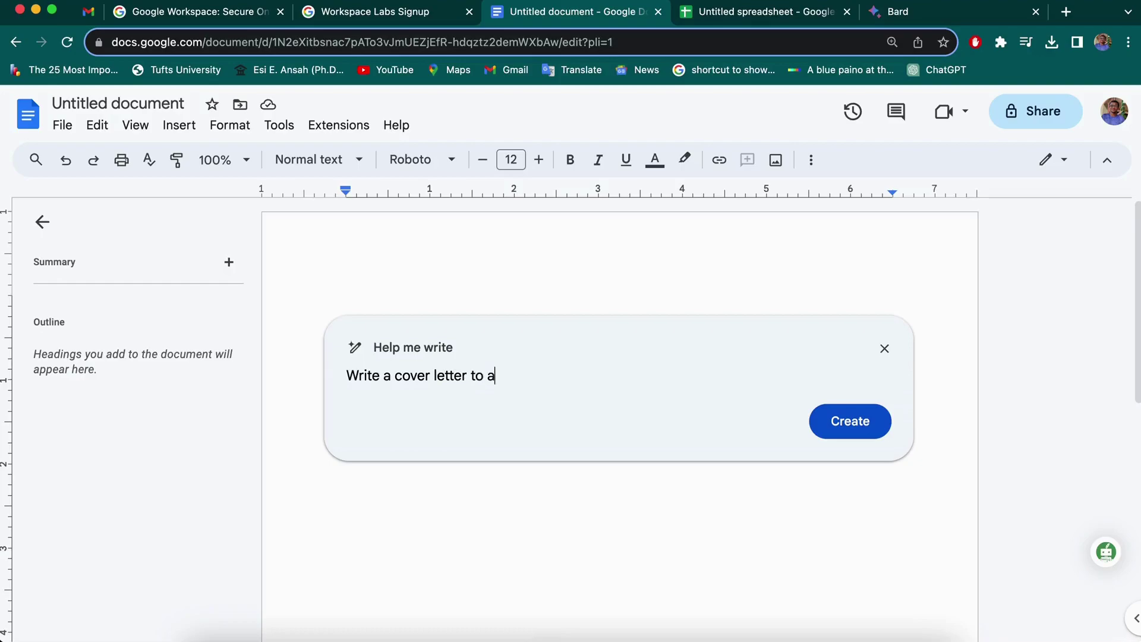
text(pply for the role of a software en)
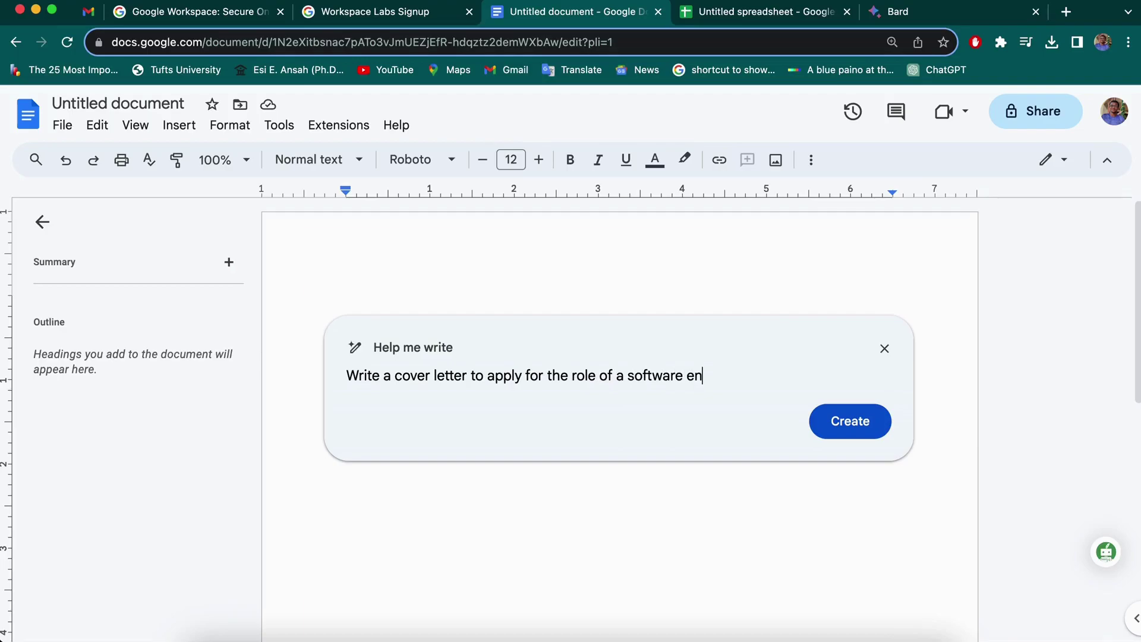
text(gineer)
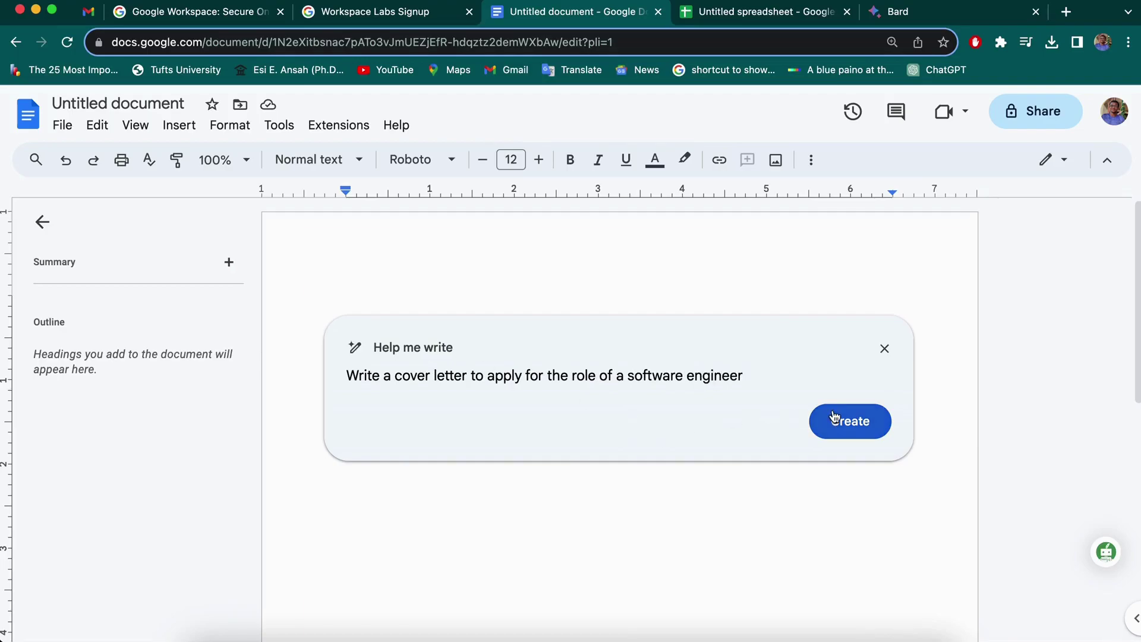
- Generate the software engineer cover letter, review it, and refine it with Elaborate
click(835, 420)
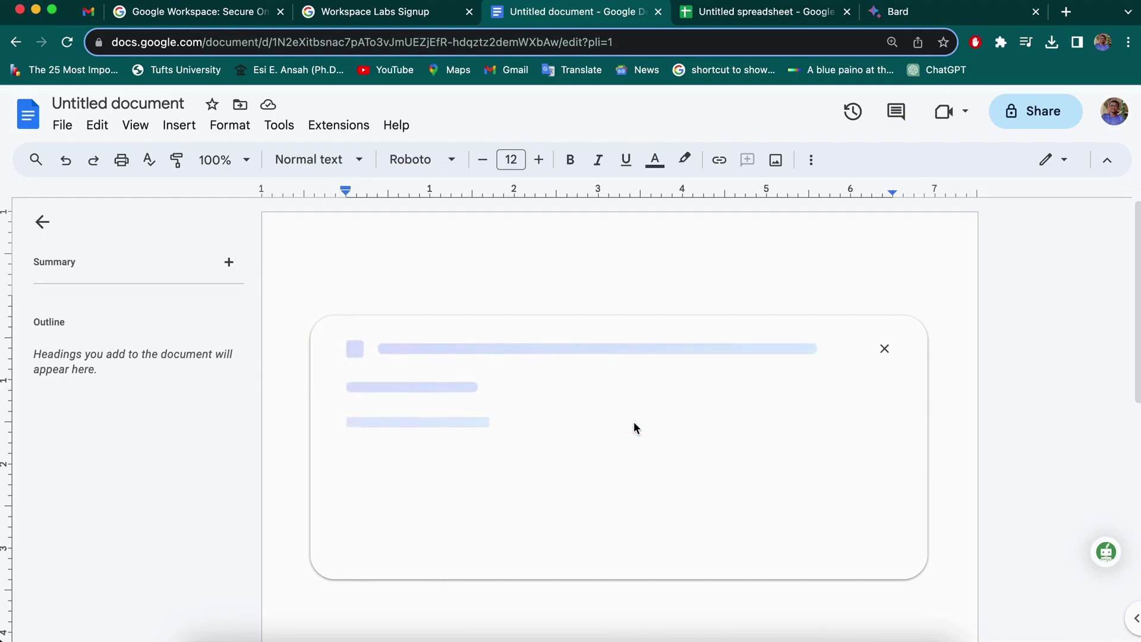
scroll(634, 422, down, 2)
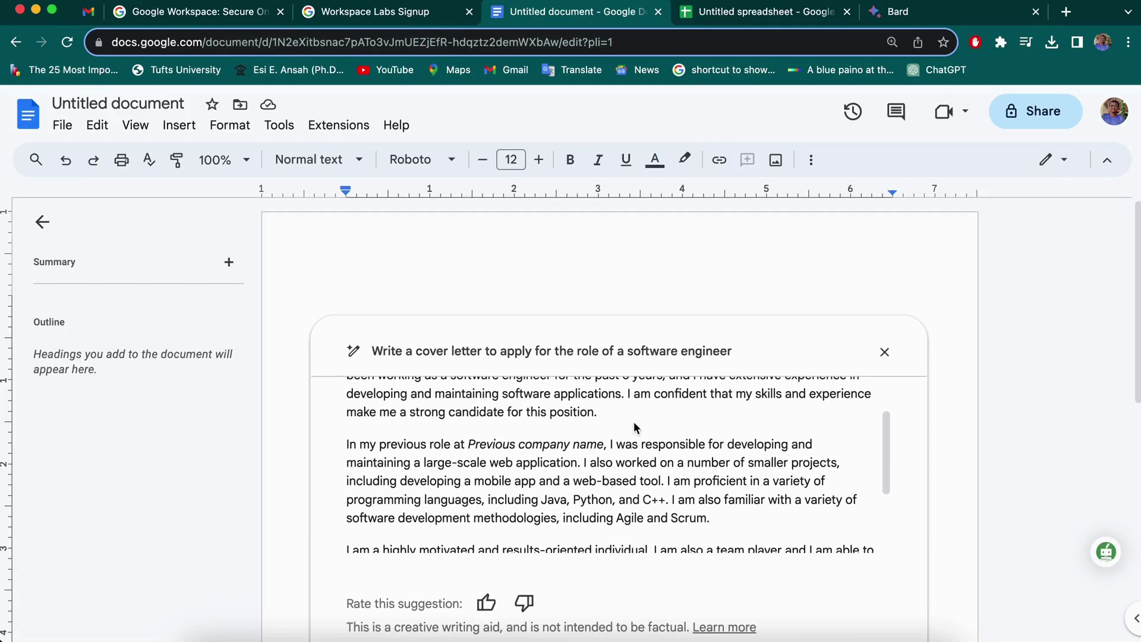
scroll(650, 255, down, 2)
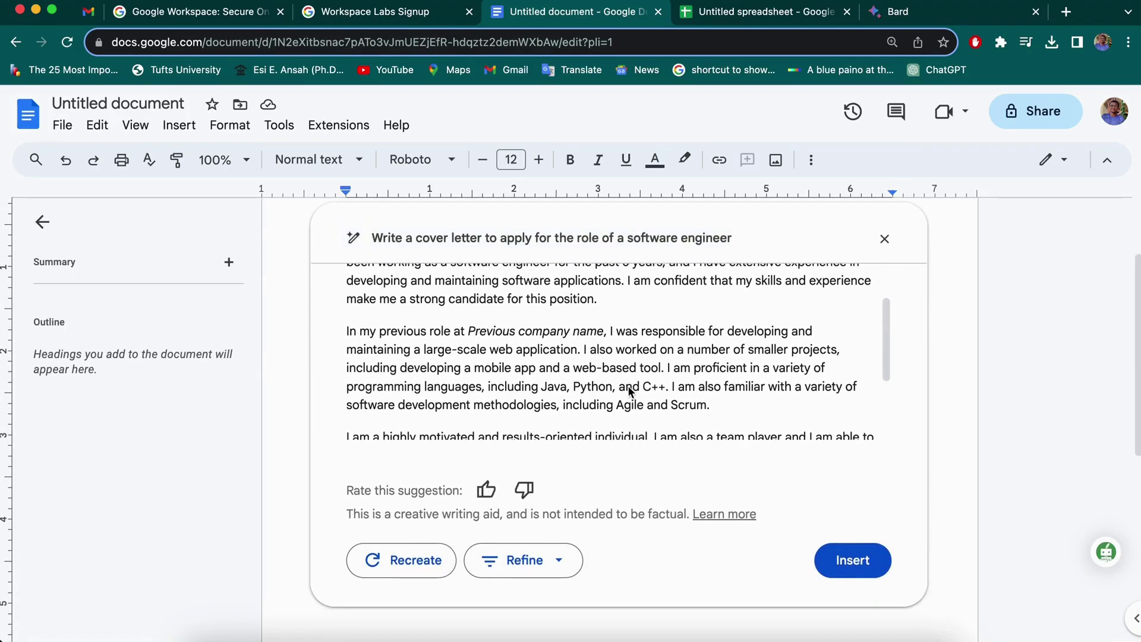
scroll(624, 395, up, 2)
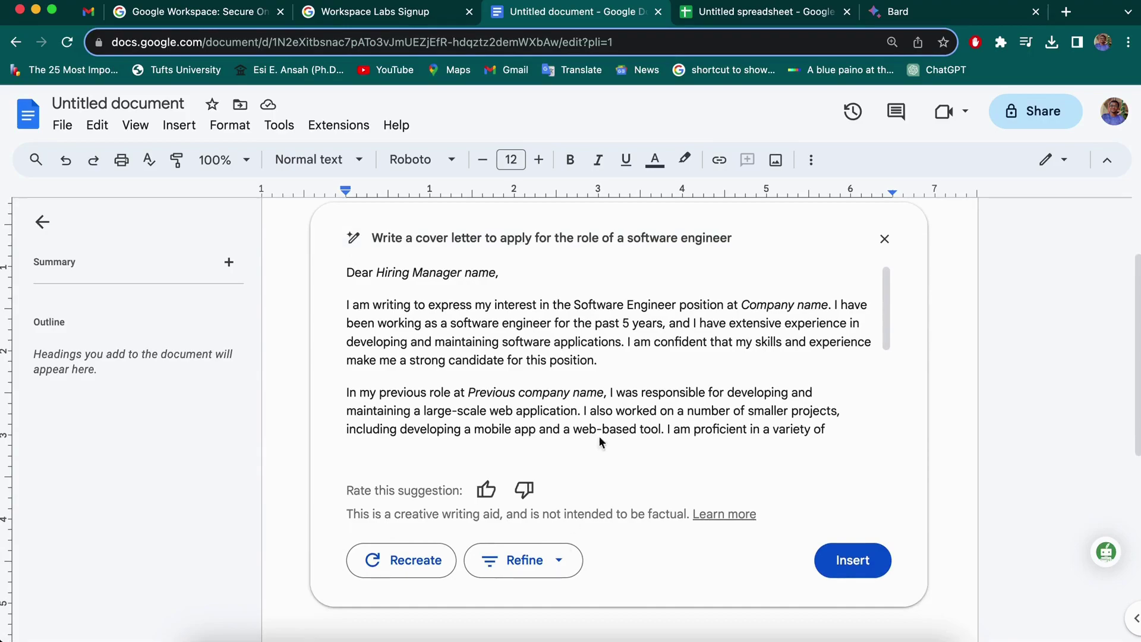
scroll(618, 391, down, 6)
scroll(618, 391, up, 6)
scroll(618, 391, down, 6)
click(557, 565)
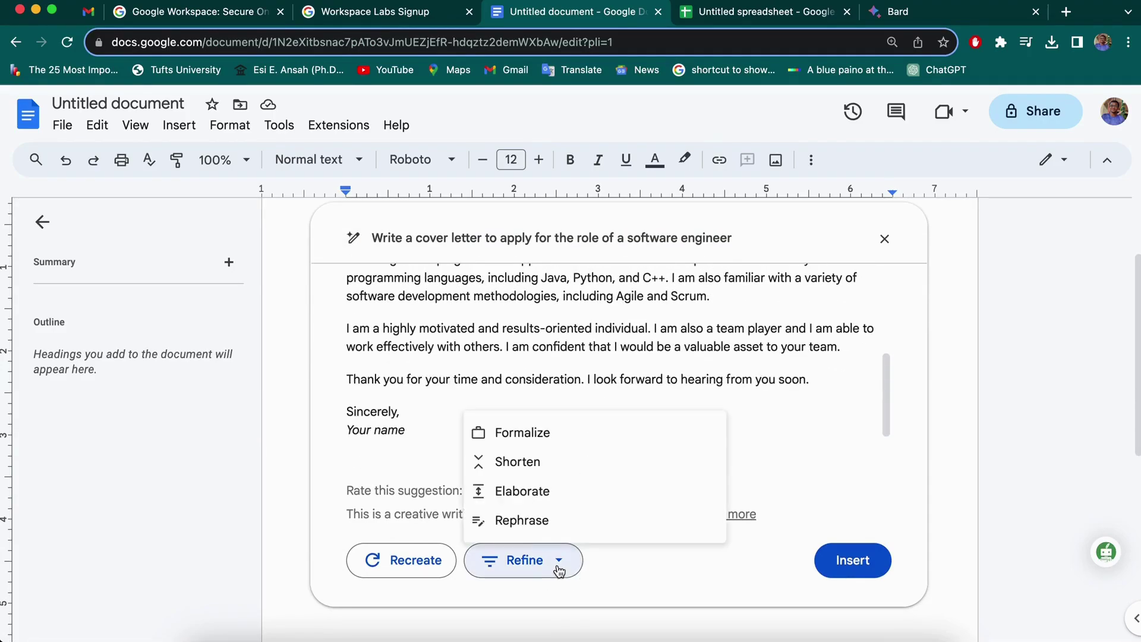
click(551, 491)
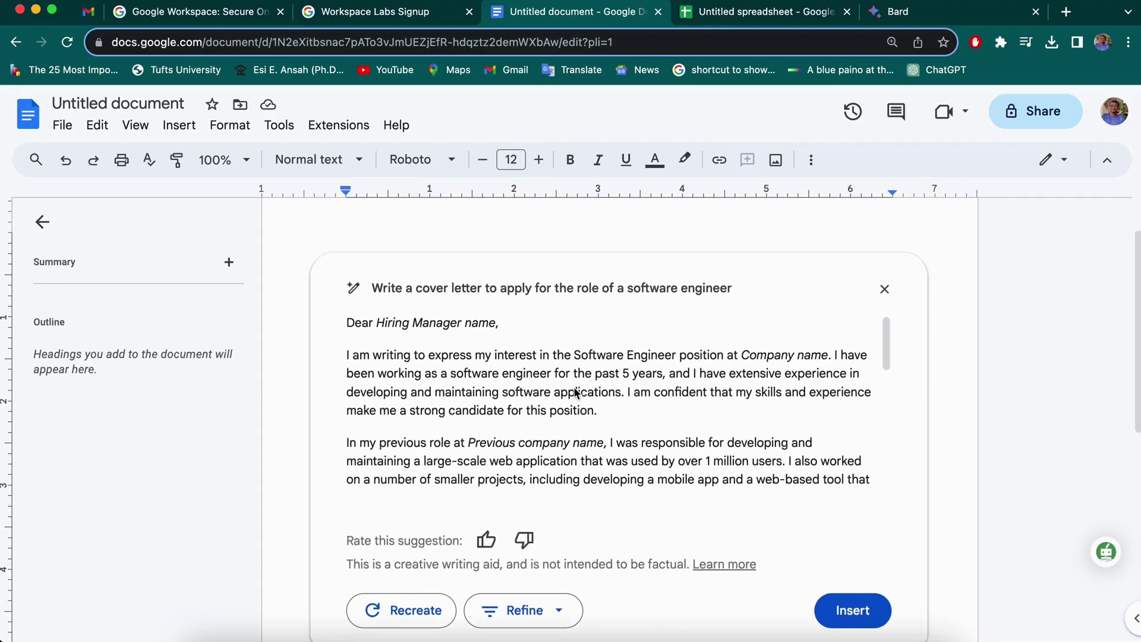
- Insert the elaborated cover letter into the document, review it, and switch to the Untitled spreadsheet
click(850, 552)
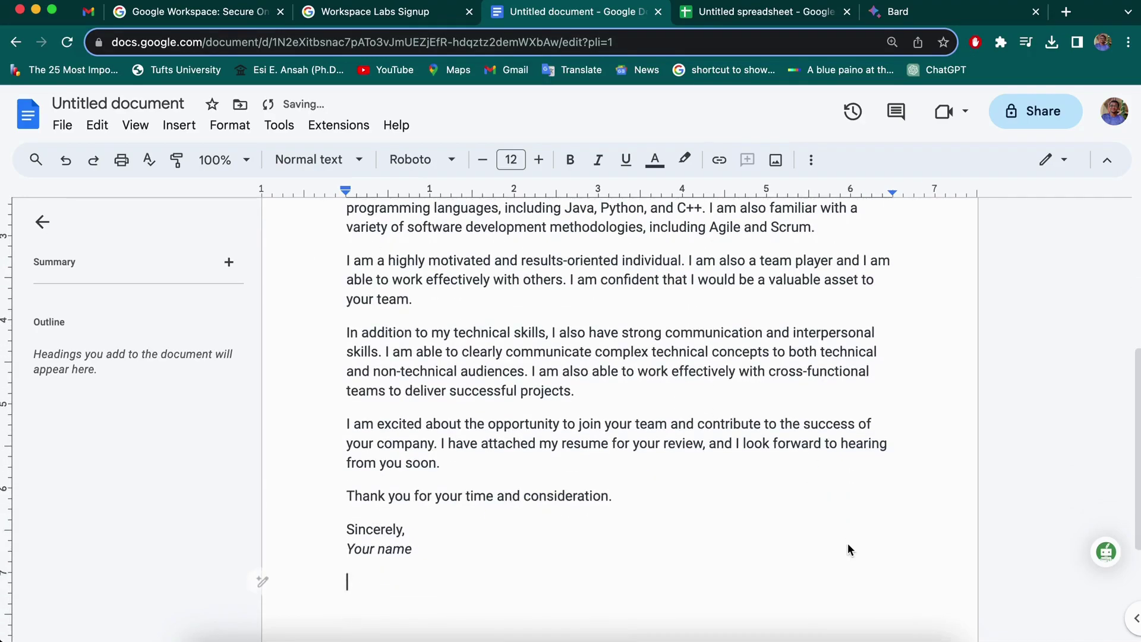
scroll(736, 398, up, 5)
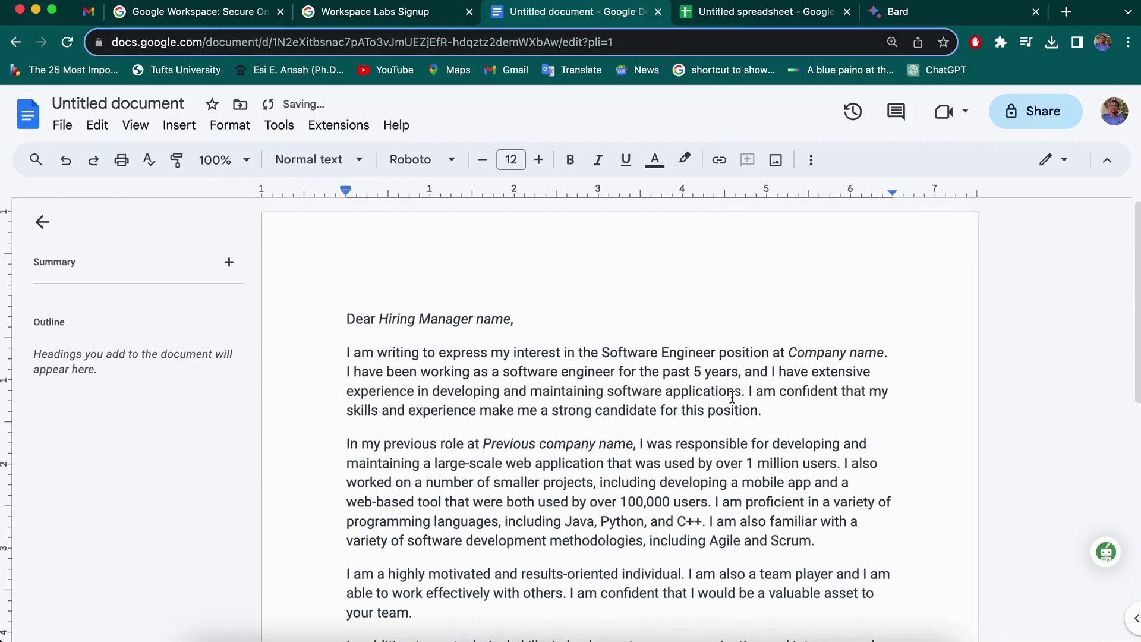
scroll(732, 396, down, 8)
scroll(732, 396, up, 4)
scroll(732, 397, up, 3)
scroll(733, 396, down, 6)
scroll(732, 396, up, 6)
scroll(732, 396, down, 6)
scroll(732, 396, up, 8)
click(740, 12)
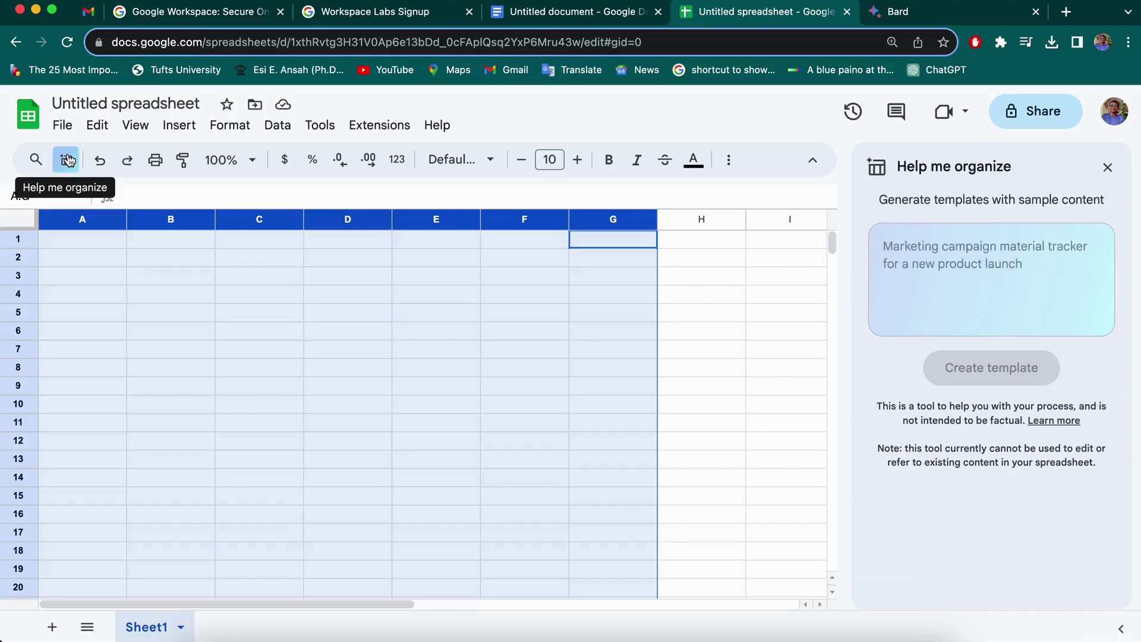
- Create a 'marketing campaign tracker to launch a new product' template and insert it into the sheet
click(1022, 286)
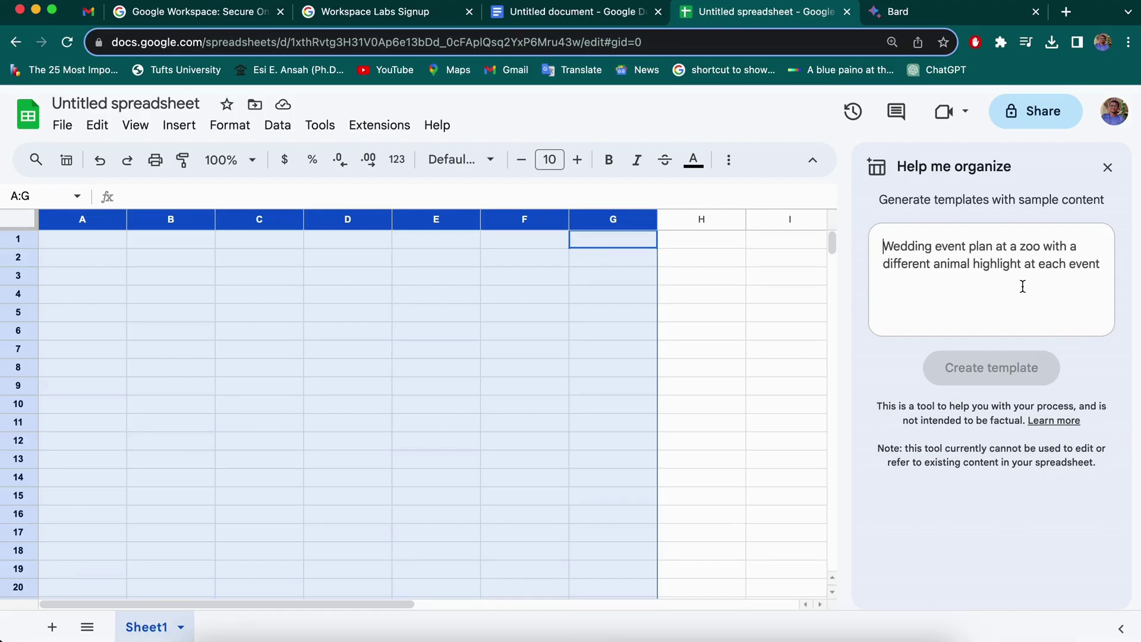
text(Wri)
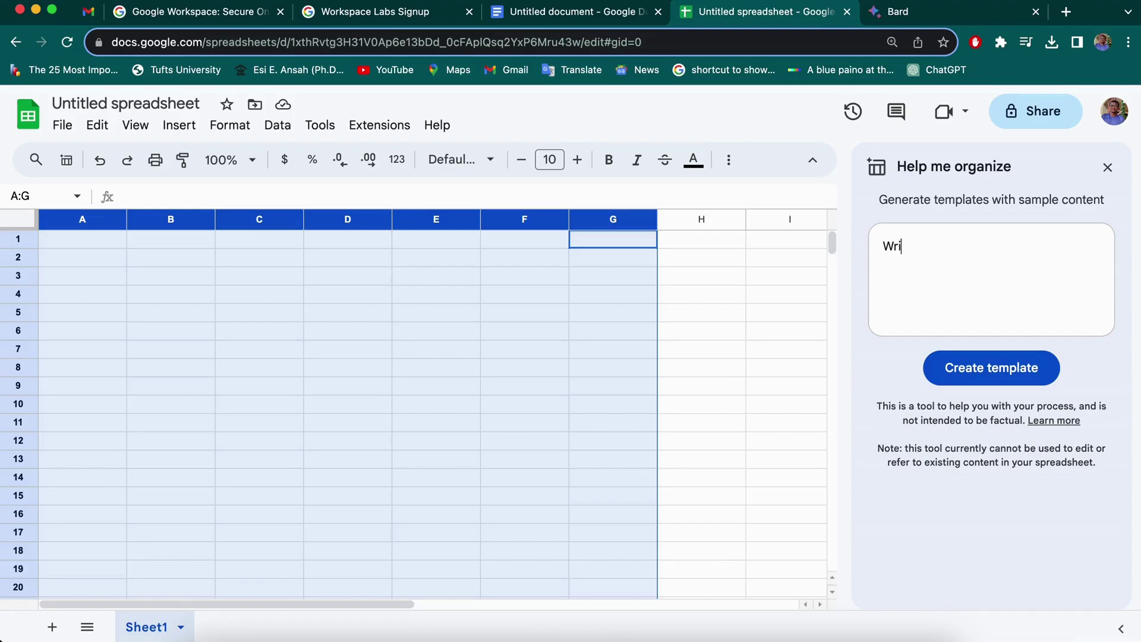
text(te a marketting ca)
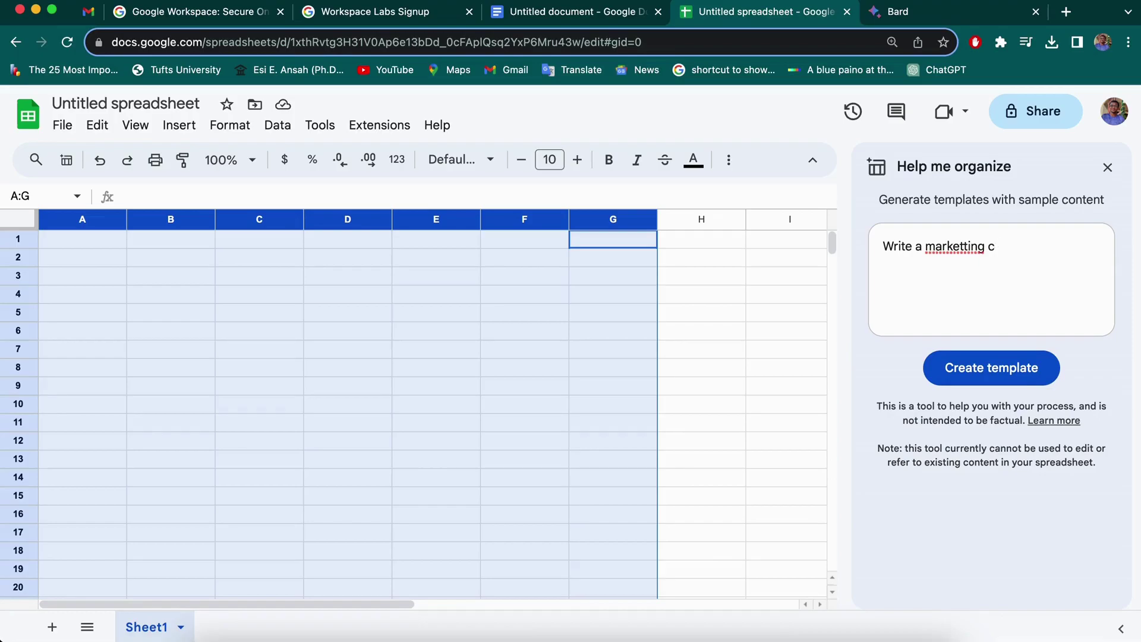
key(BackSpace)
key(BackSpace)
key(BackSpace)
key(BackSpace)
text(ing campaign)
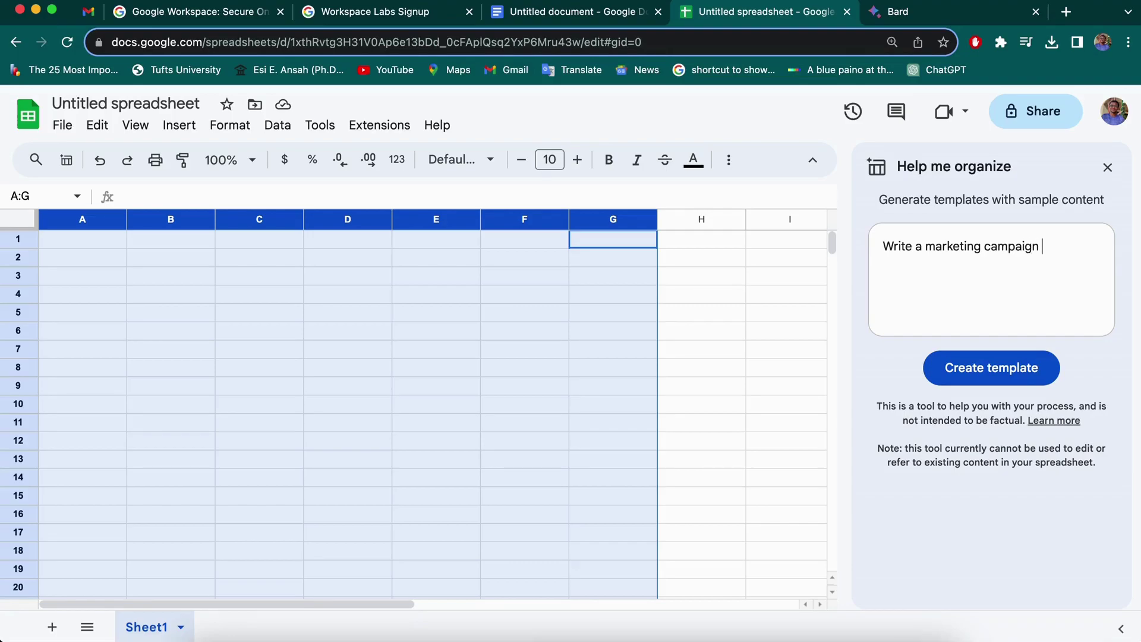
text( tracker to launch)
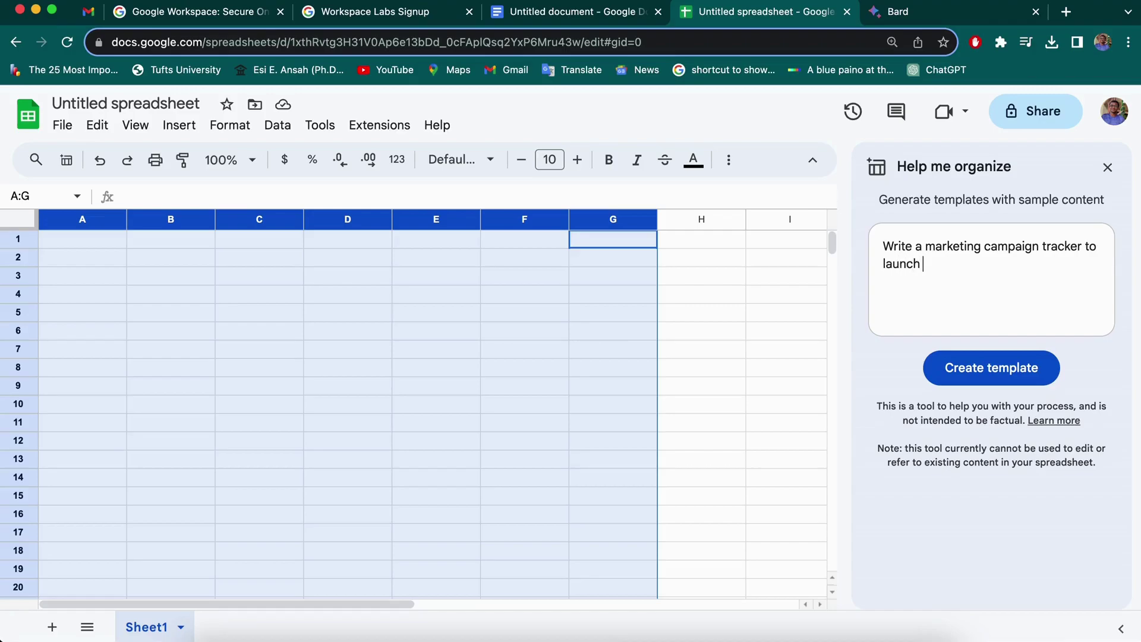
text( a new product)
click(1004, 368)
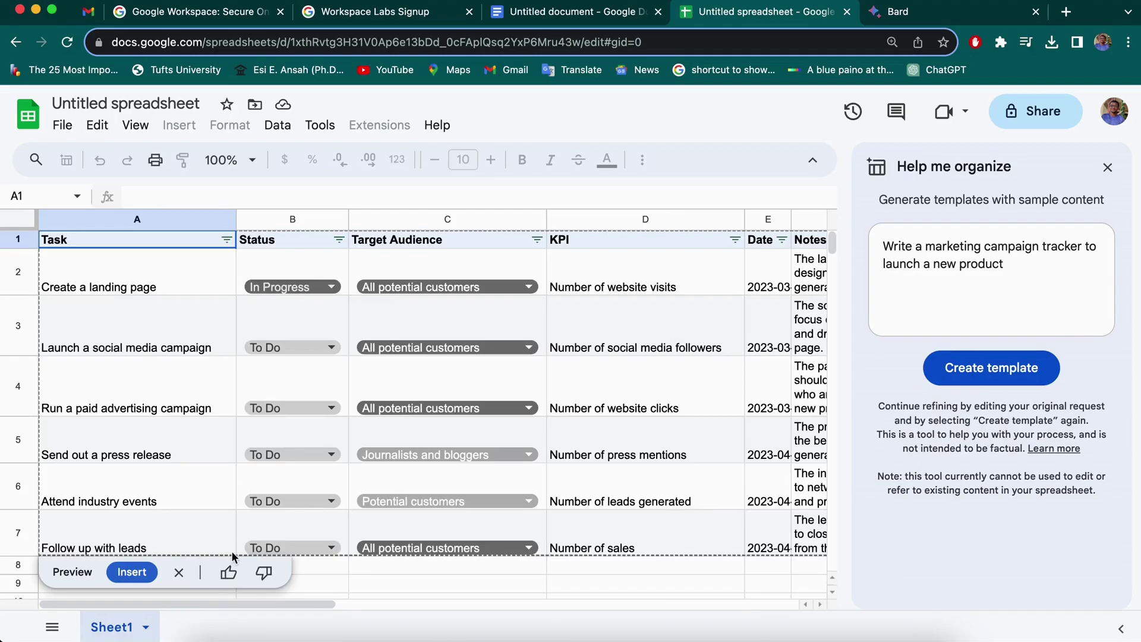
click(132, 572)
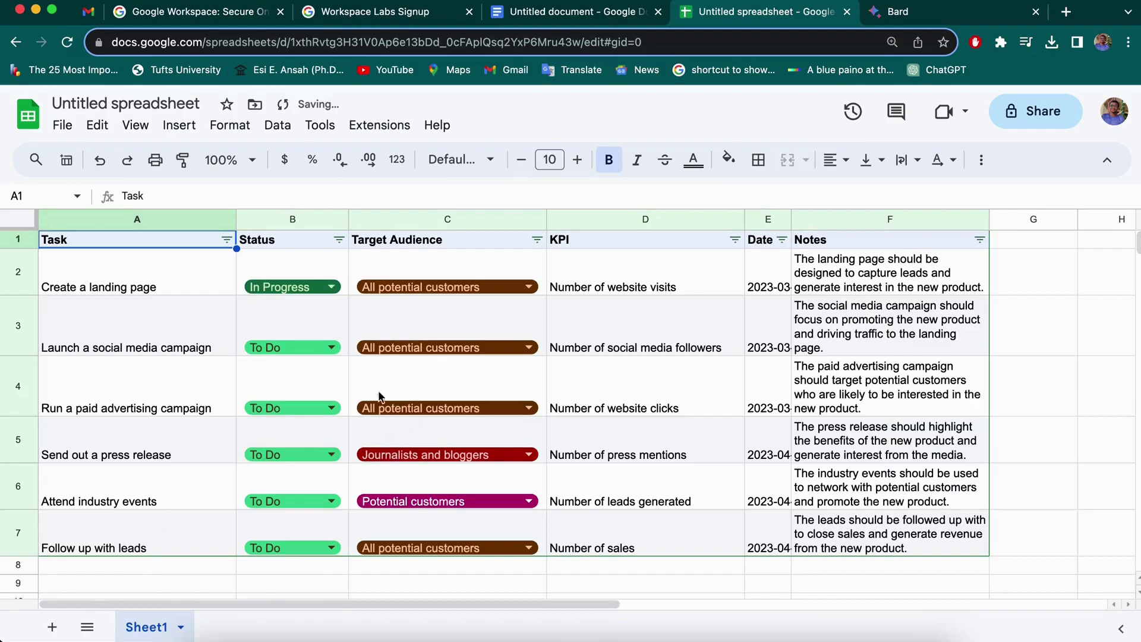
- Check the audience dropdowns in C2 and C3 and the status dropdowns in B2 and B3, changing nothing
click(524, 287)
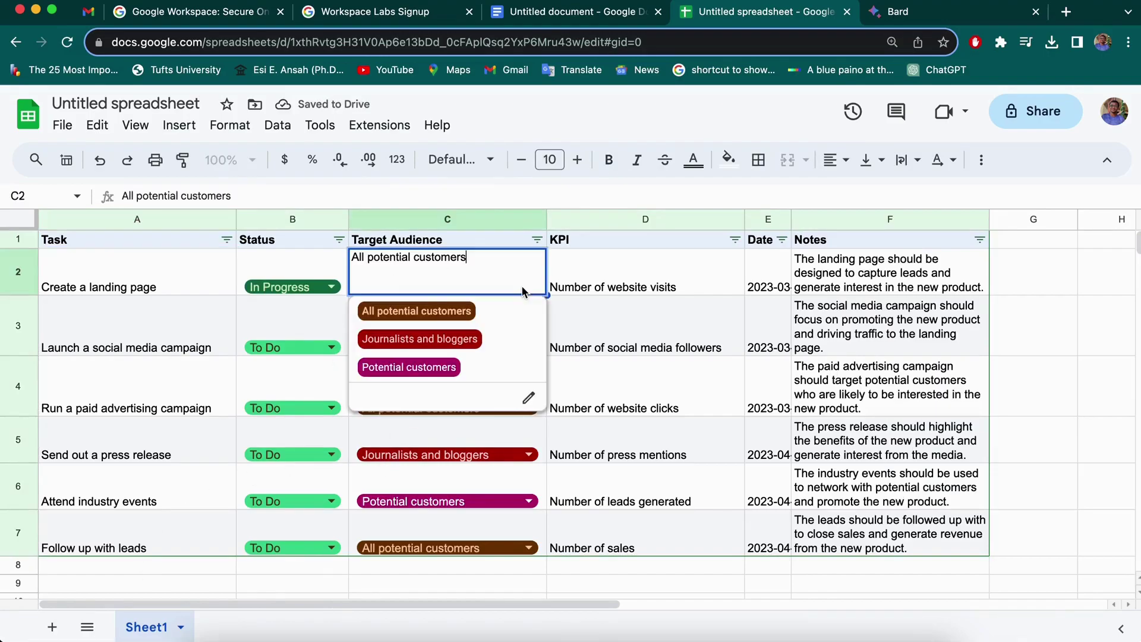
key(Return)
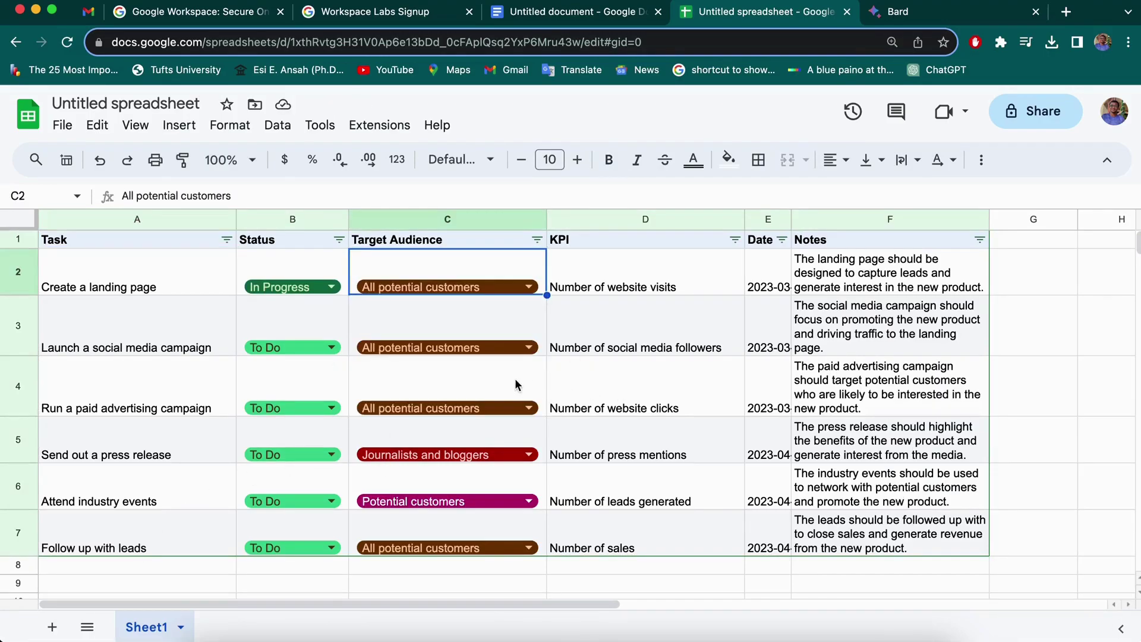
click(528, 348)
key(Return)
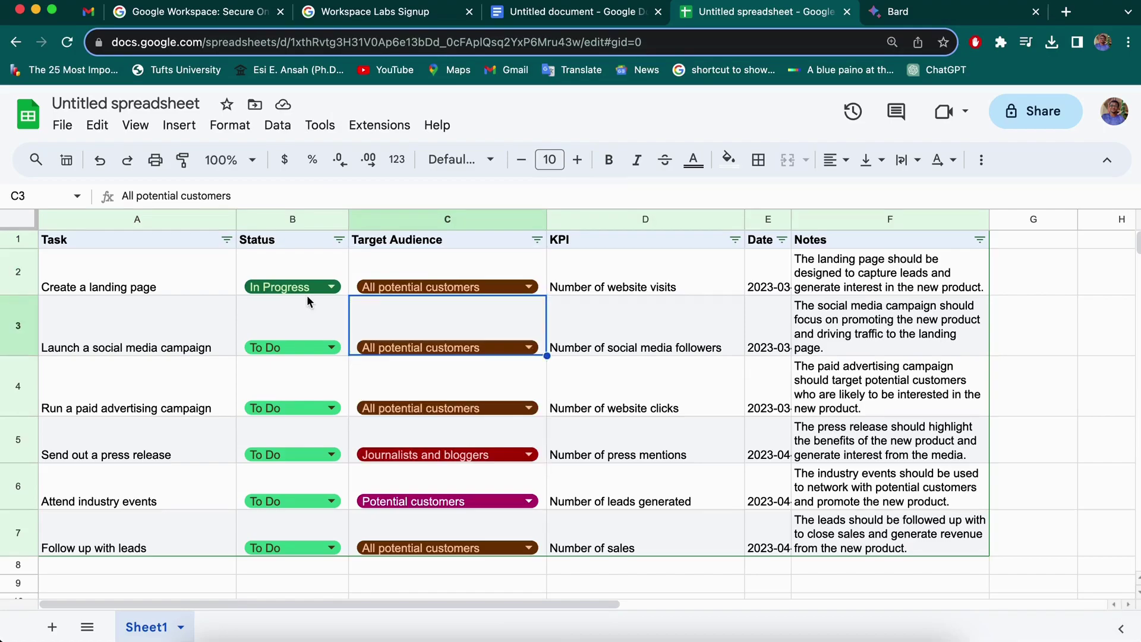
click(329, 288)
key(Return)
click(331, 347)
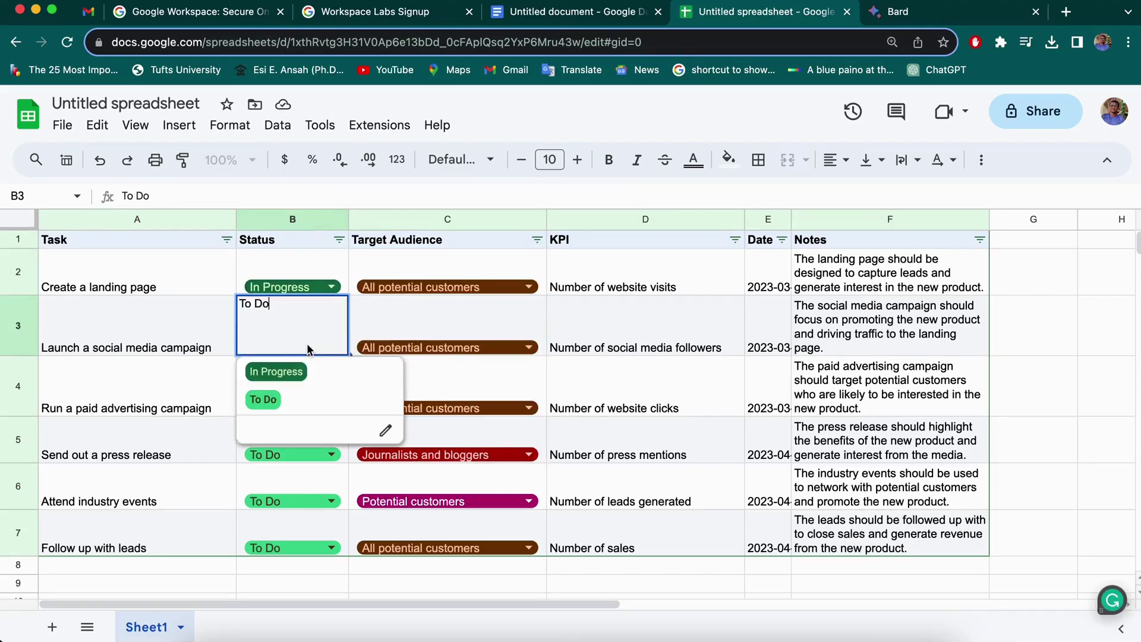
key(Return)
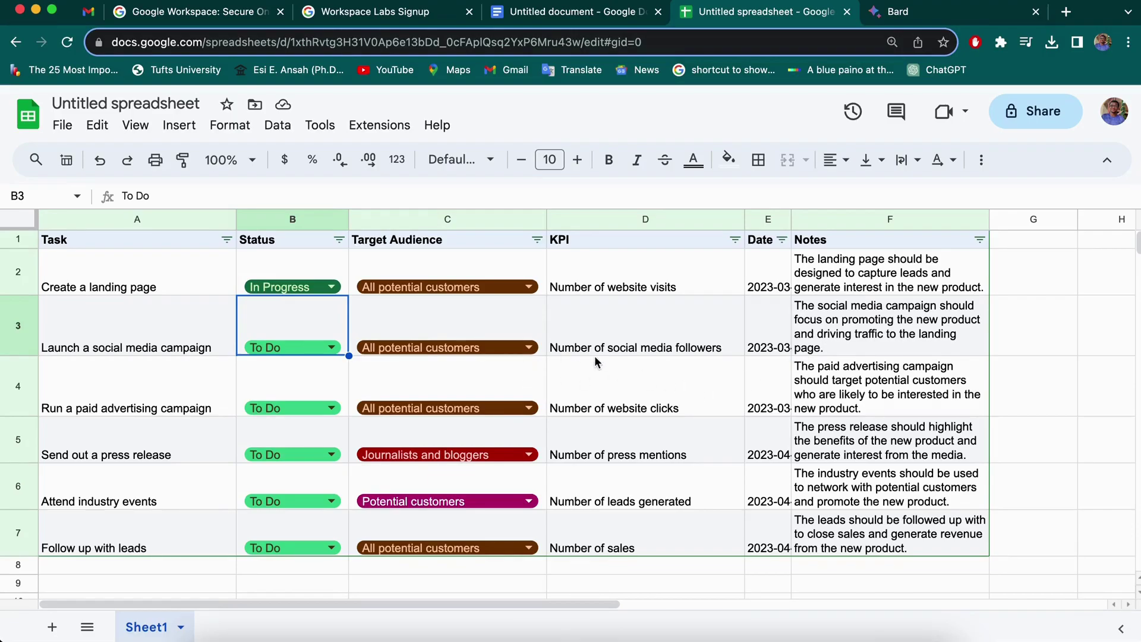
scroll(601, 296, down, 5)
scroll(600, 296, up, 5)
- Switch to Bard and attach the pexels bear JPG from Downloads to the prompt
click(924, 16)
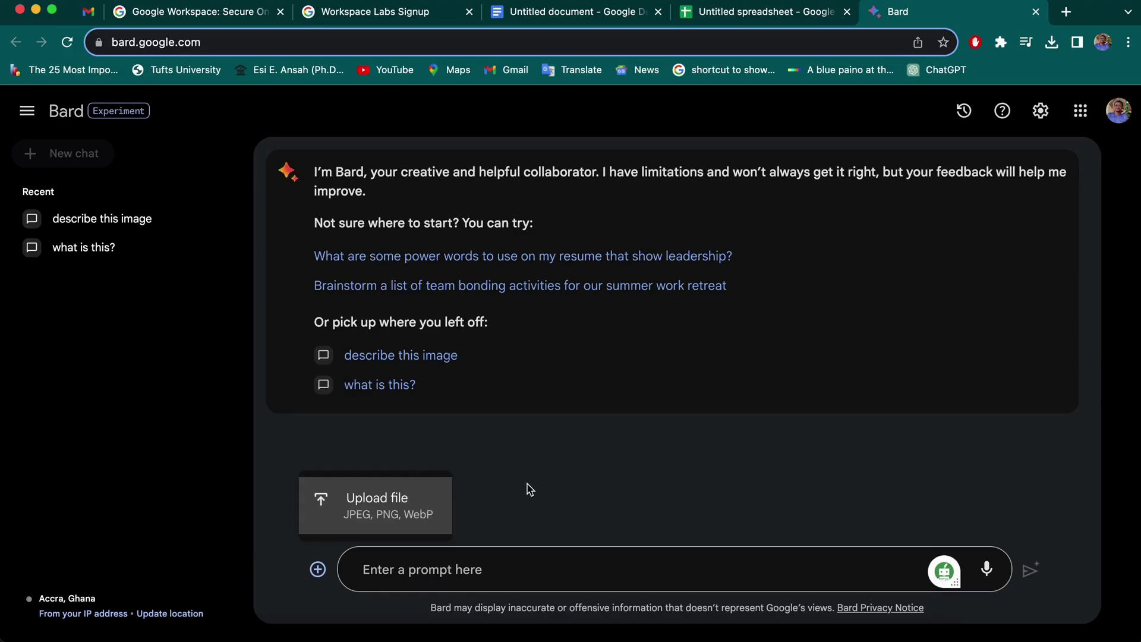
click(421, 506)
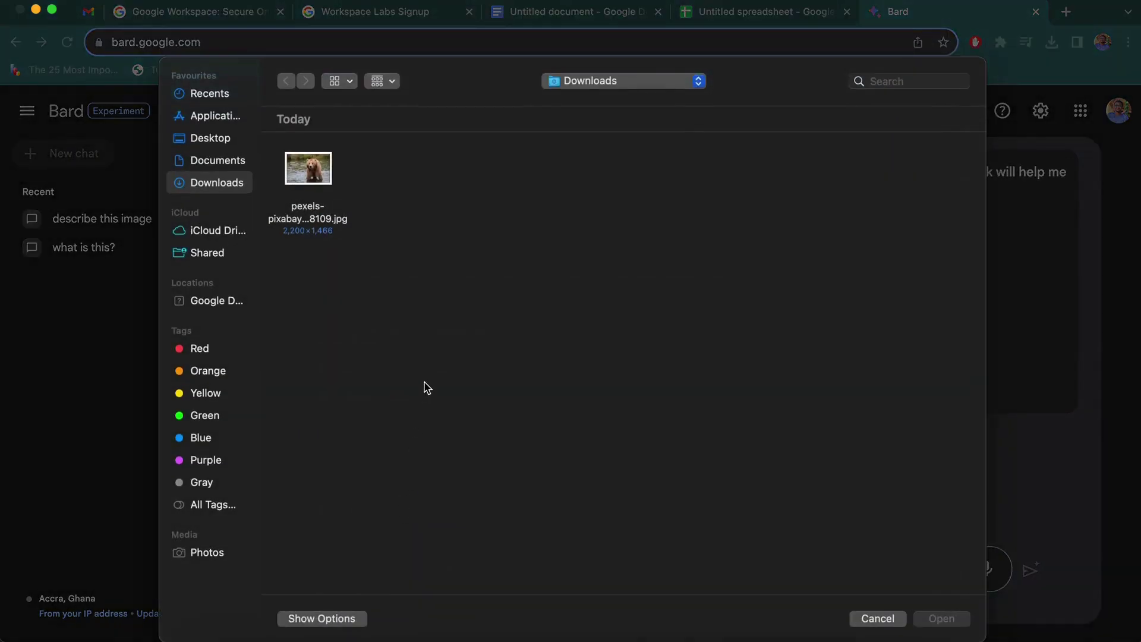
click(318, 175)
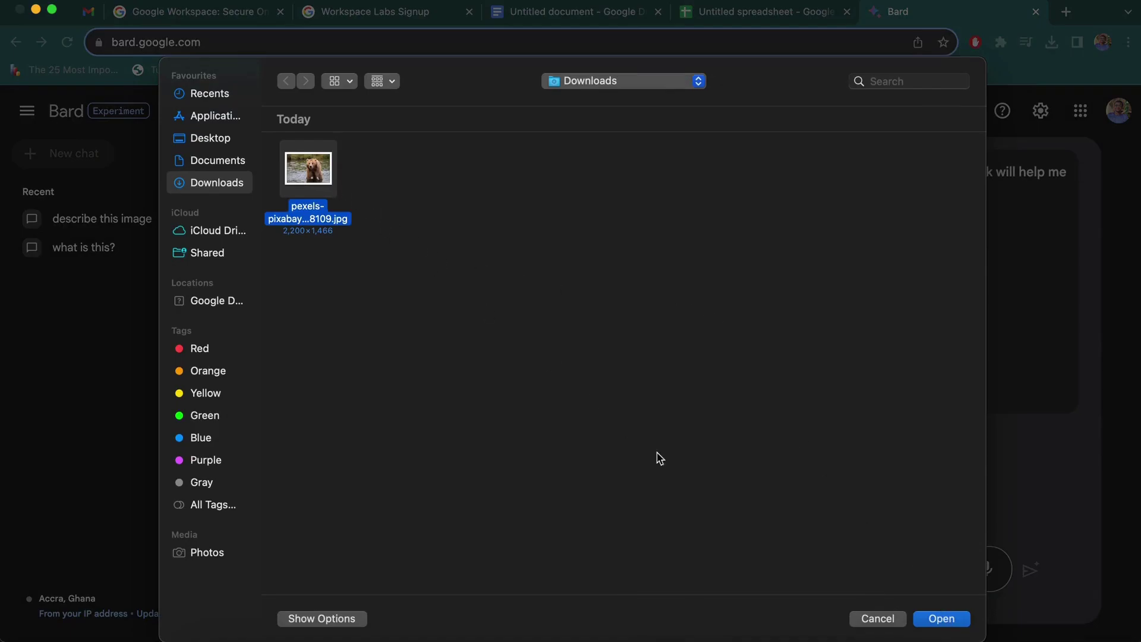
click(942, 618)
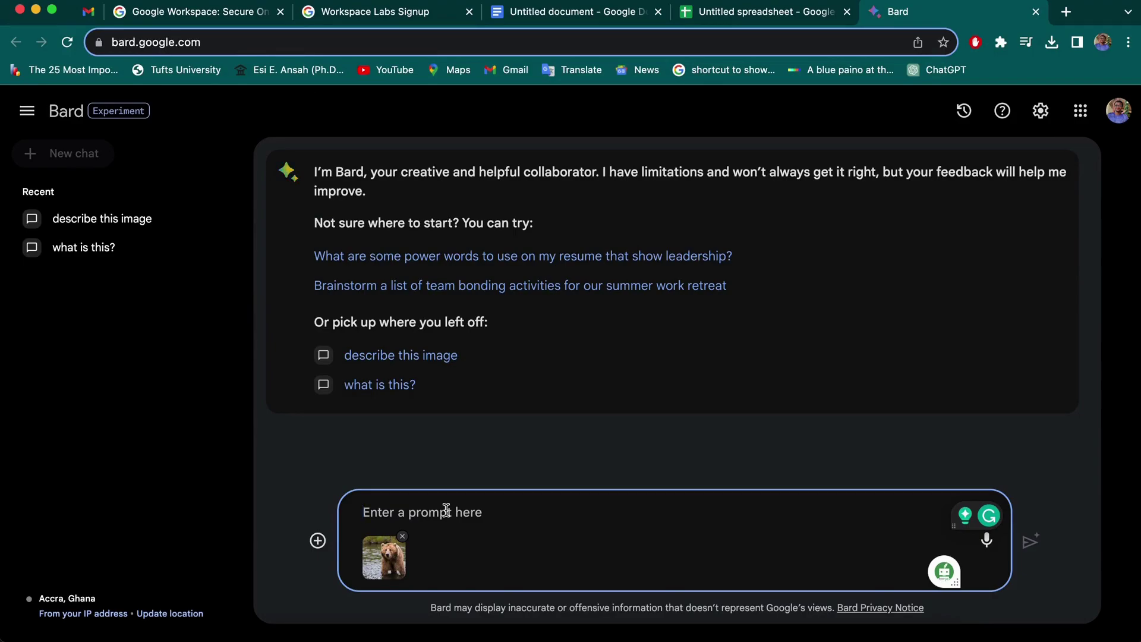
text(Describe the image below)
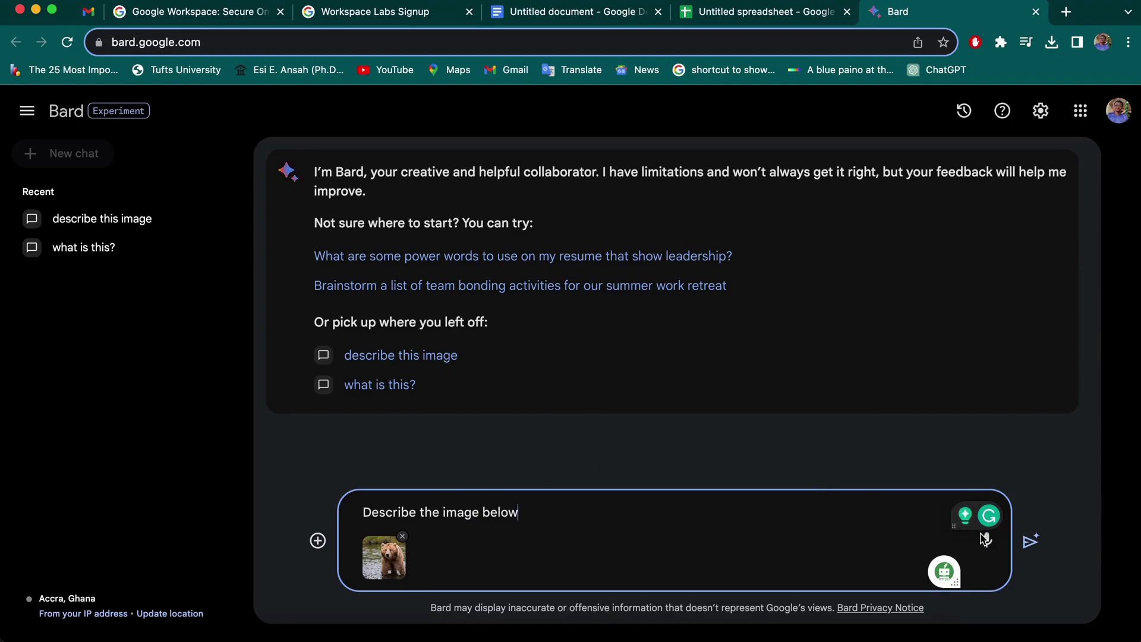
click(1030, 542)
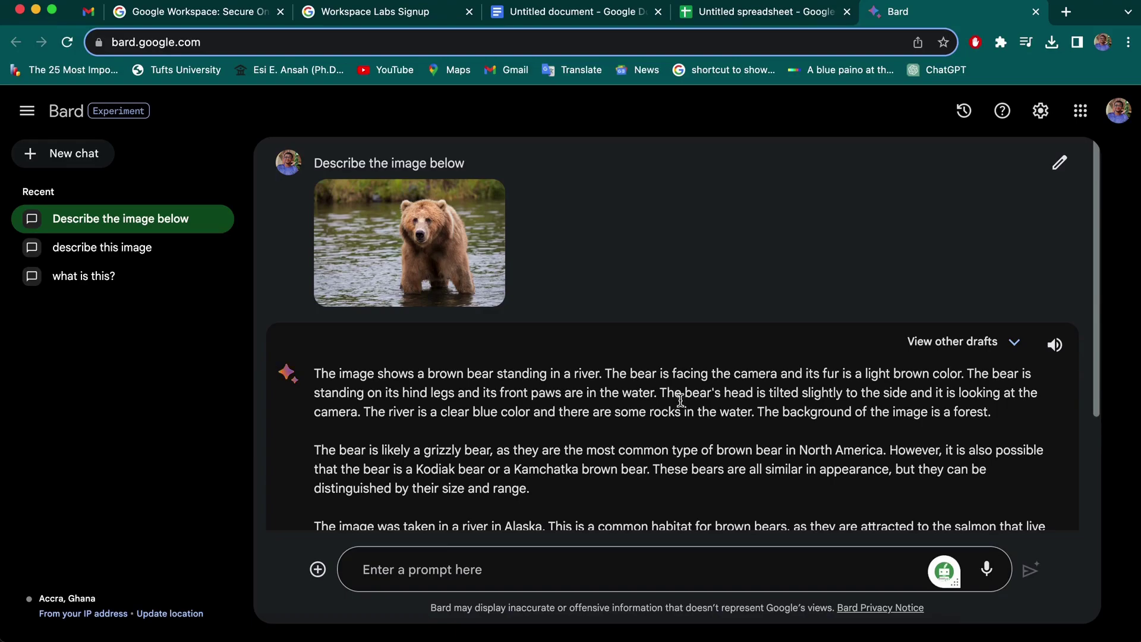
- Play Bard's brown bear description aloud with Listen and follow along until it finishes
scroll(680, 399, down, 1)
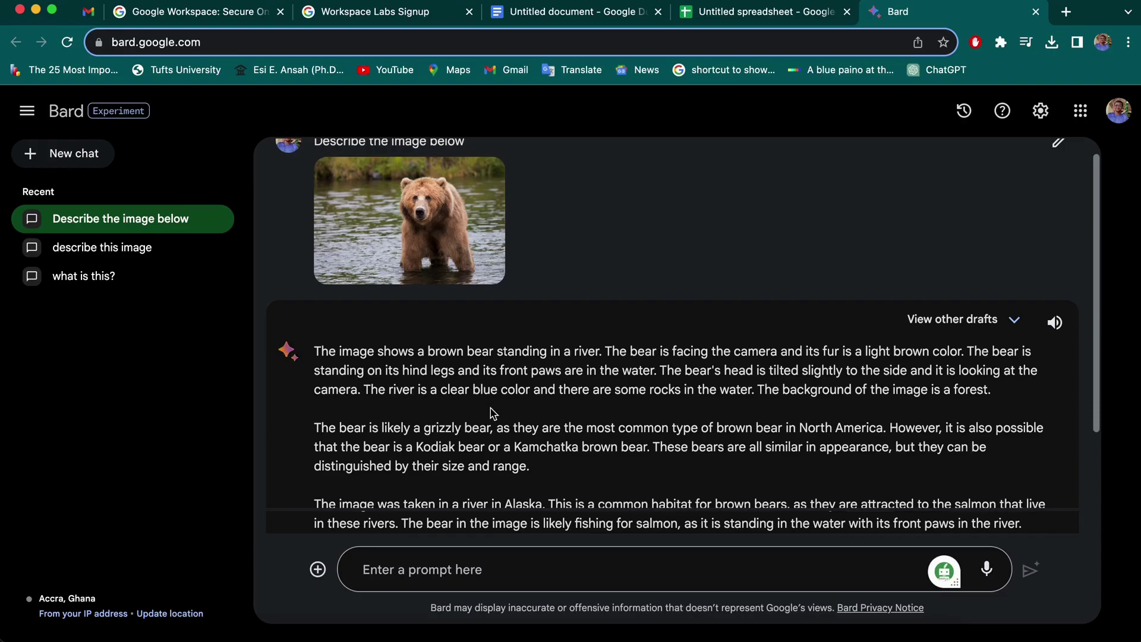
scroll(506, 423, down, 1)
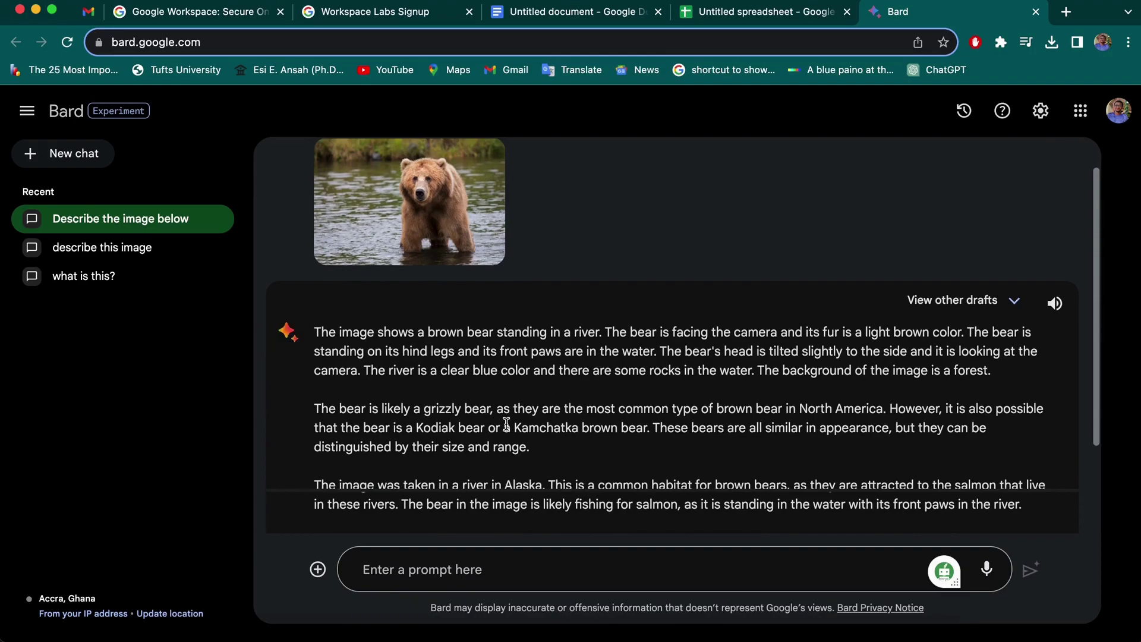
scroll(506, 424, down, 4)
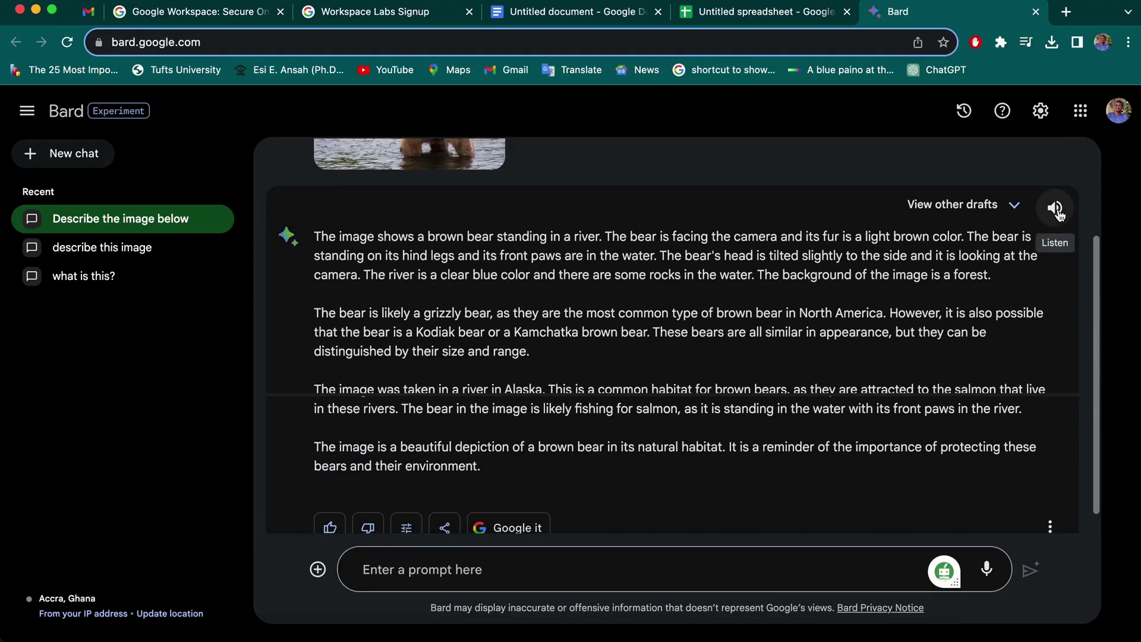
click(1057, 210)
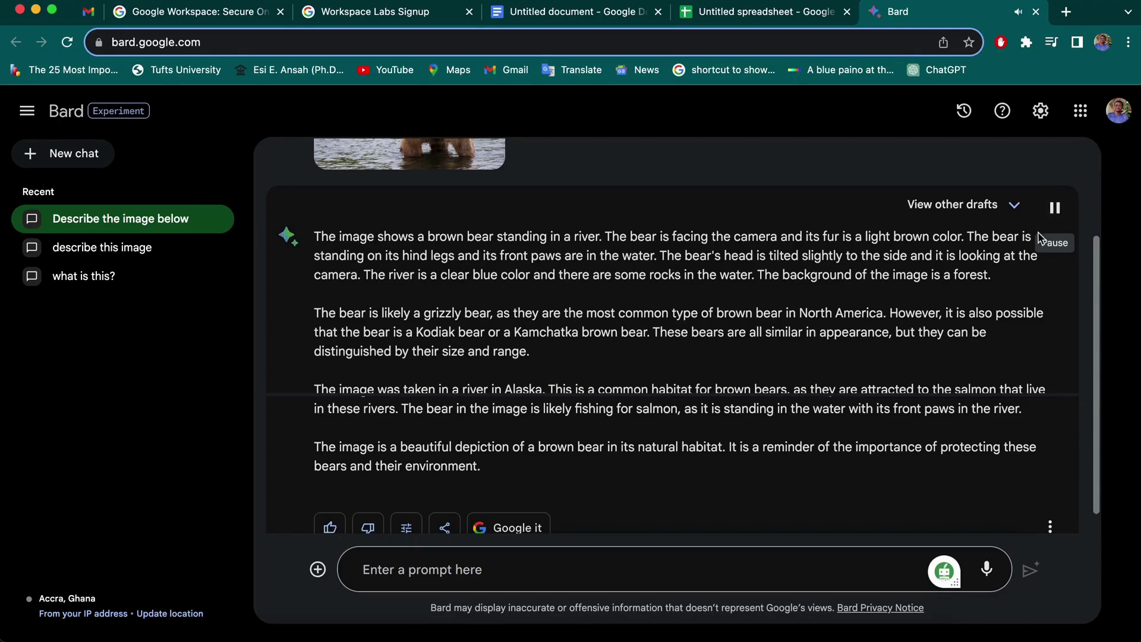
scroll(1024, 262, up, 2)
scroll(1024, 264, up, 1)
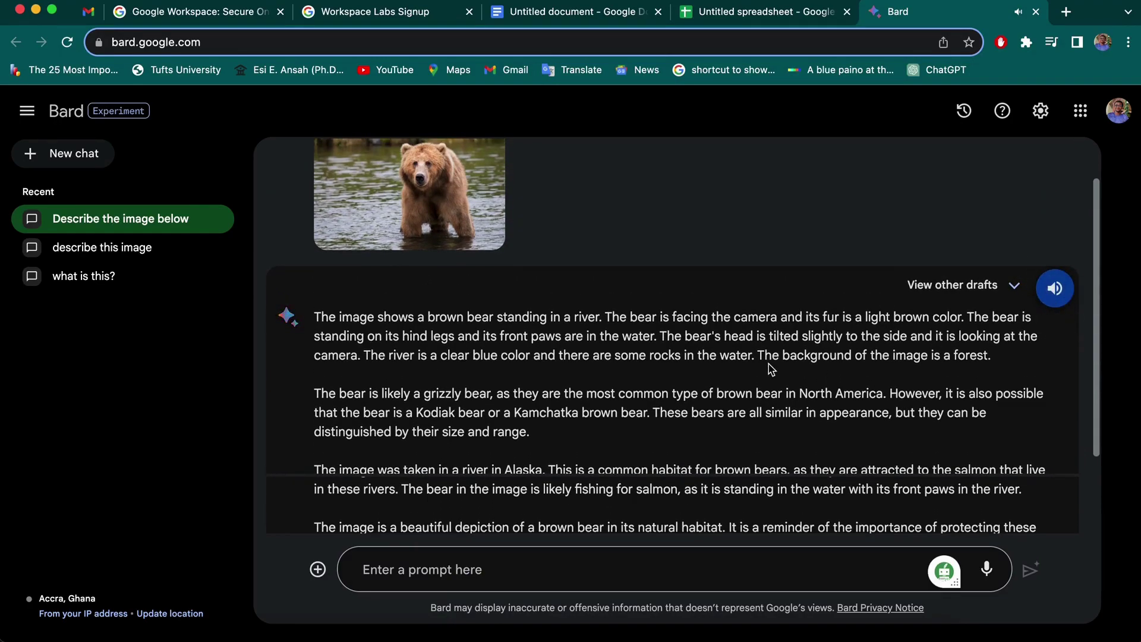
scroll(676, 411, down, 3)
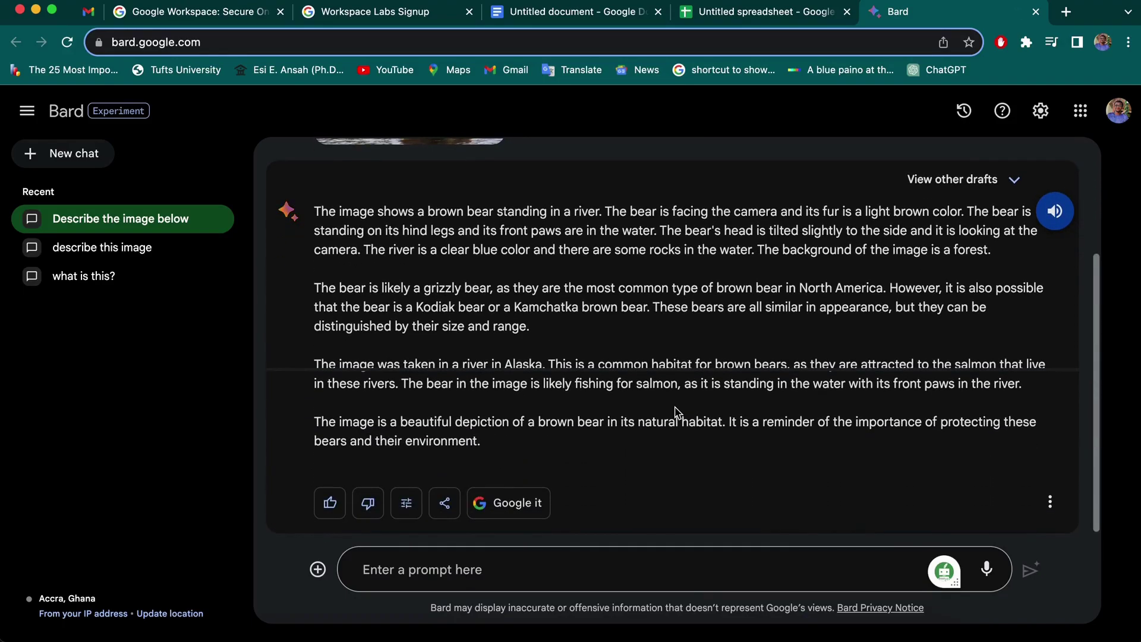
scroll(638, 366, up, 3)
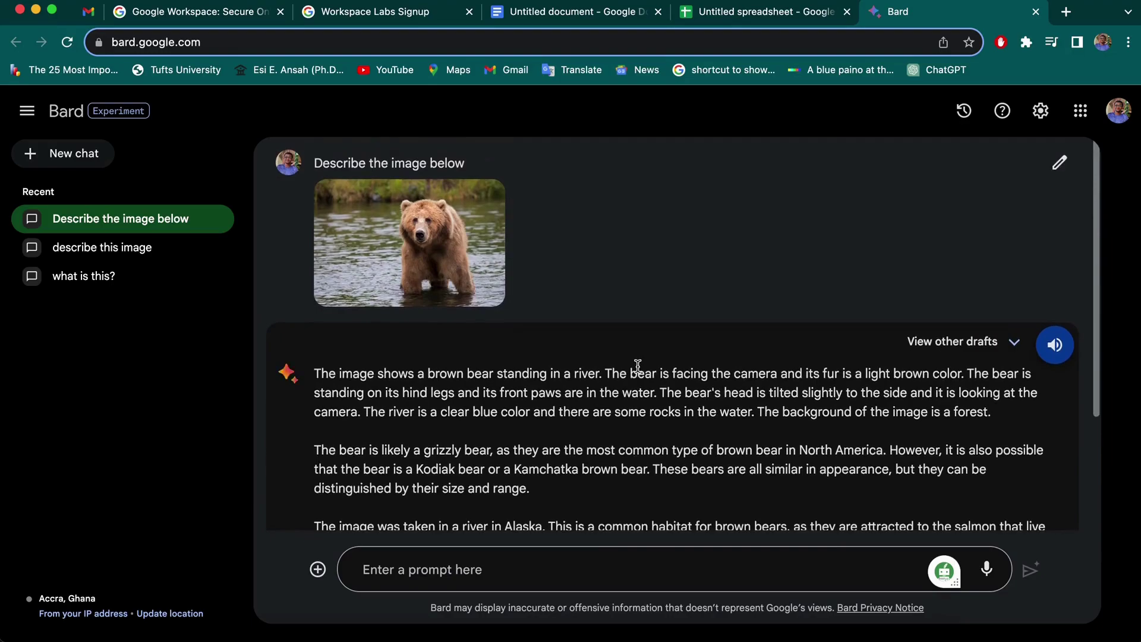
scroll(638, 366, down, 3)
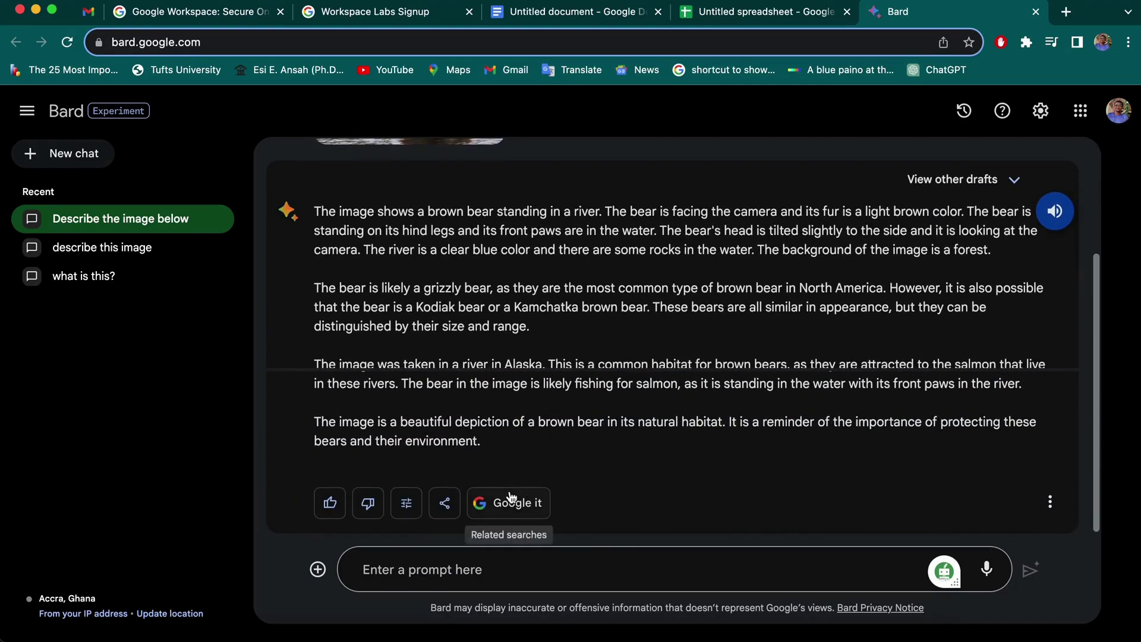
- Ask Bard to 'write an EDA python code for a sample dataset'
click(436, 573)
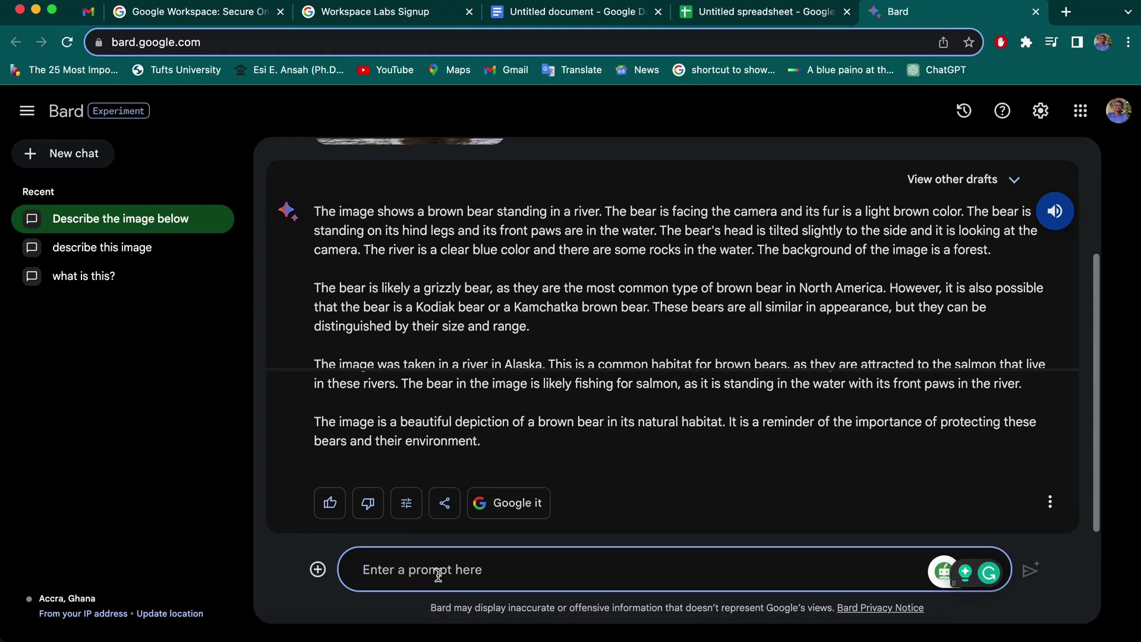
text(write a)
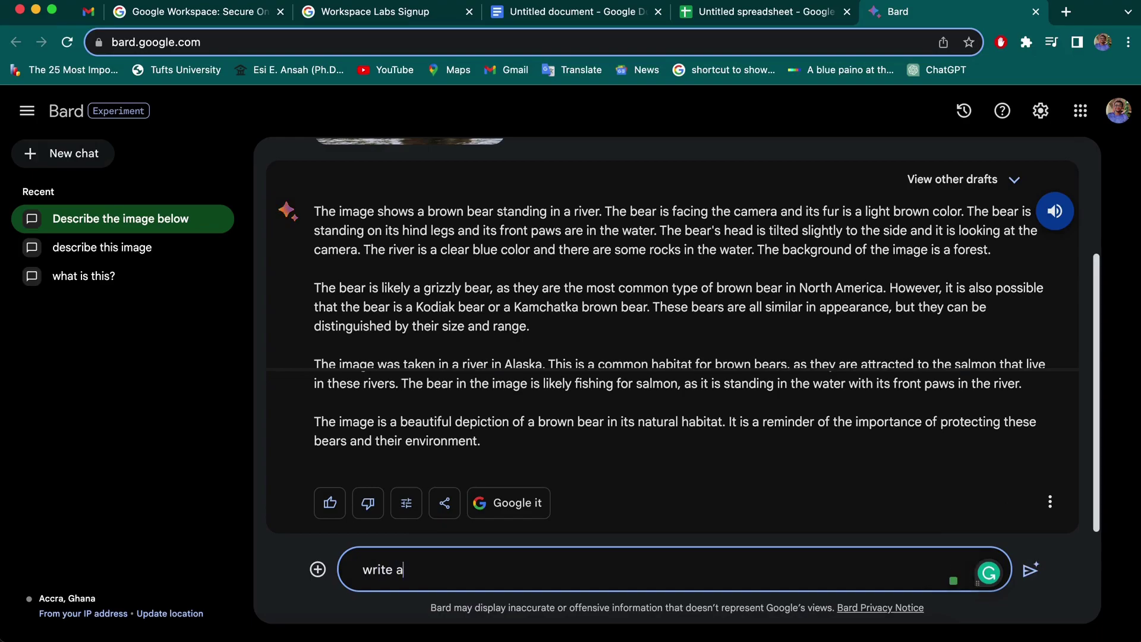
text(n EDA)
text( cod)
key(BackSpace)
key(BackSpace)
text(python code)
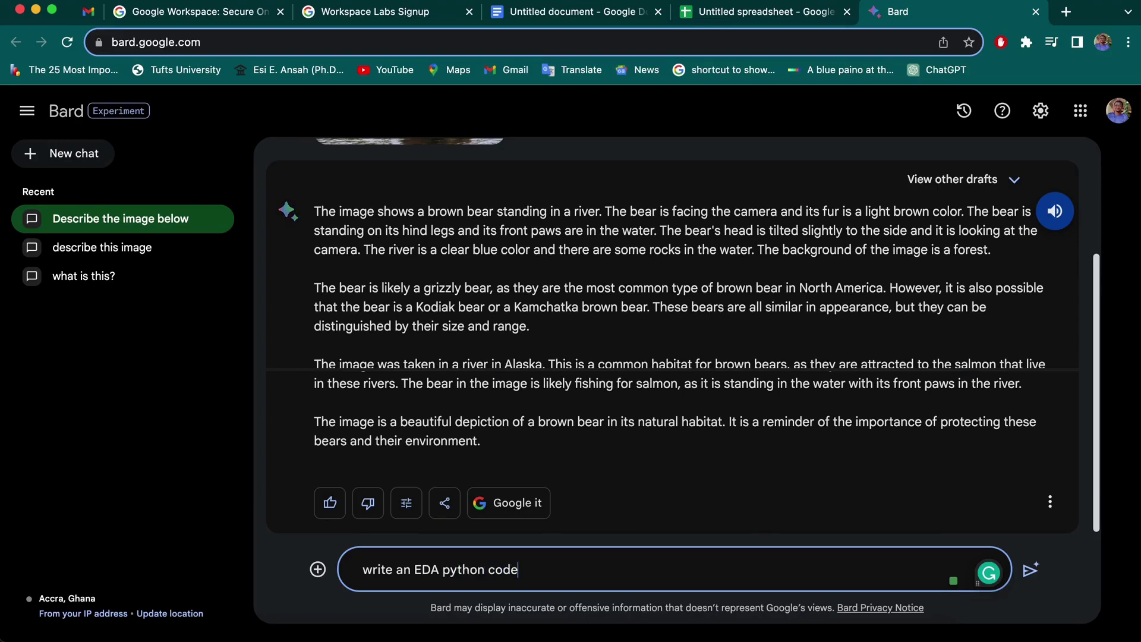
text( for a sample dataset)
key(Return)
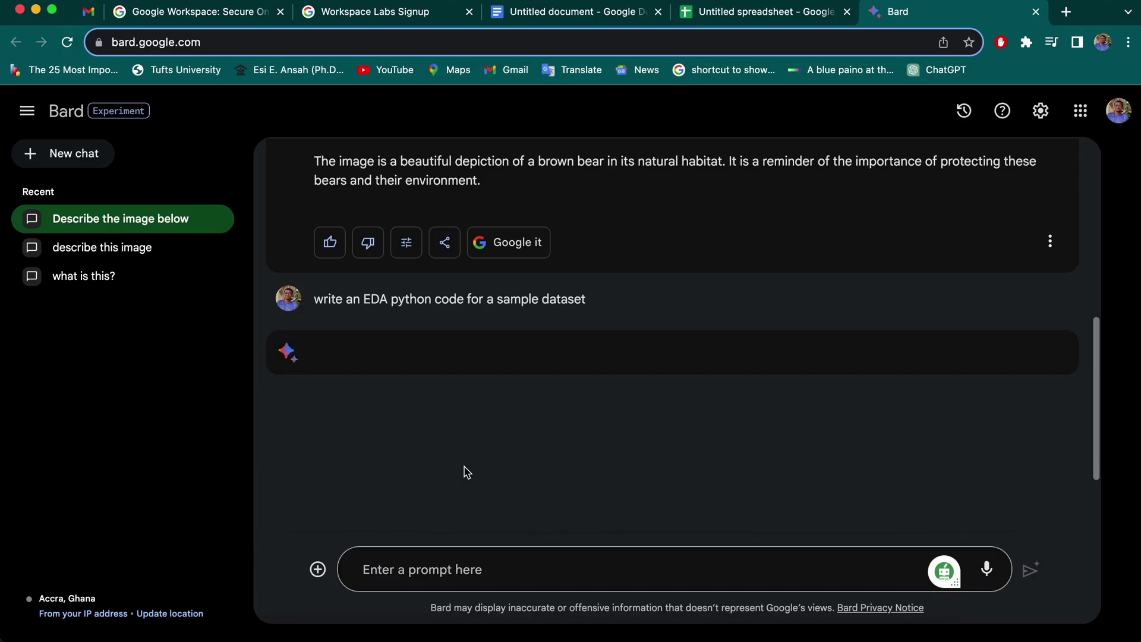
- Scroll through the generated pandas/seaborn EDA code and its step-by-step explanation
scroll(466, 473, down, 3)
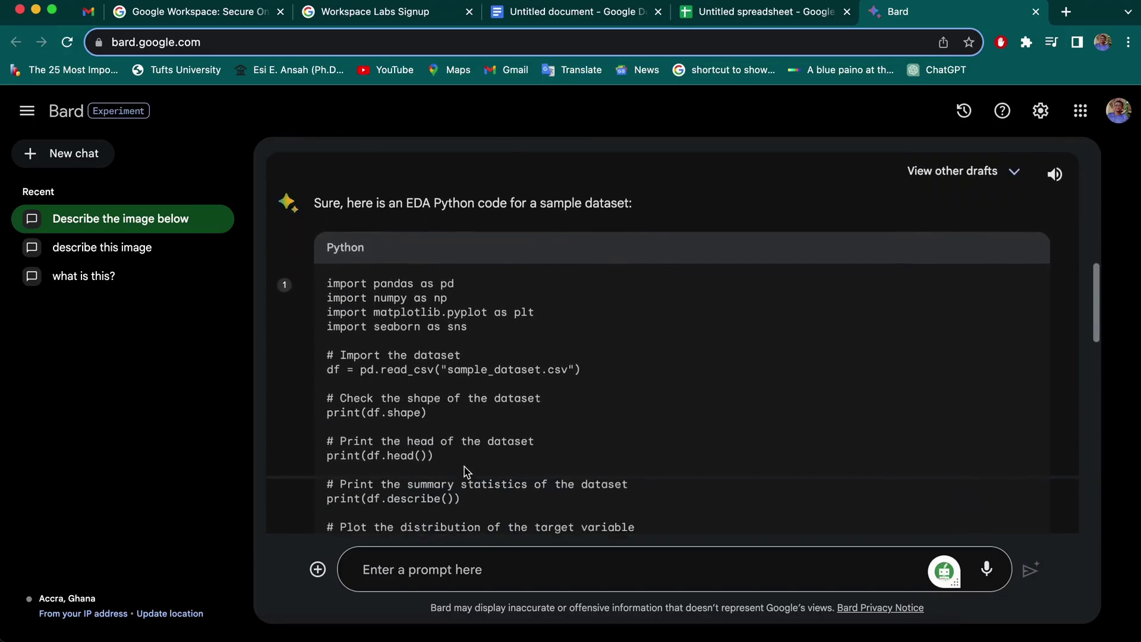
scroll(464, 468, down, 1)
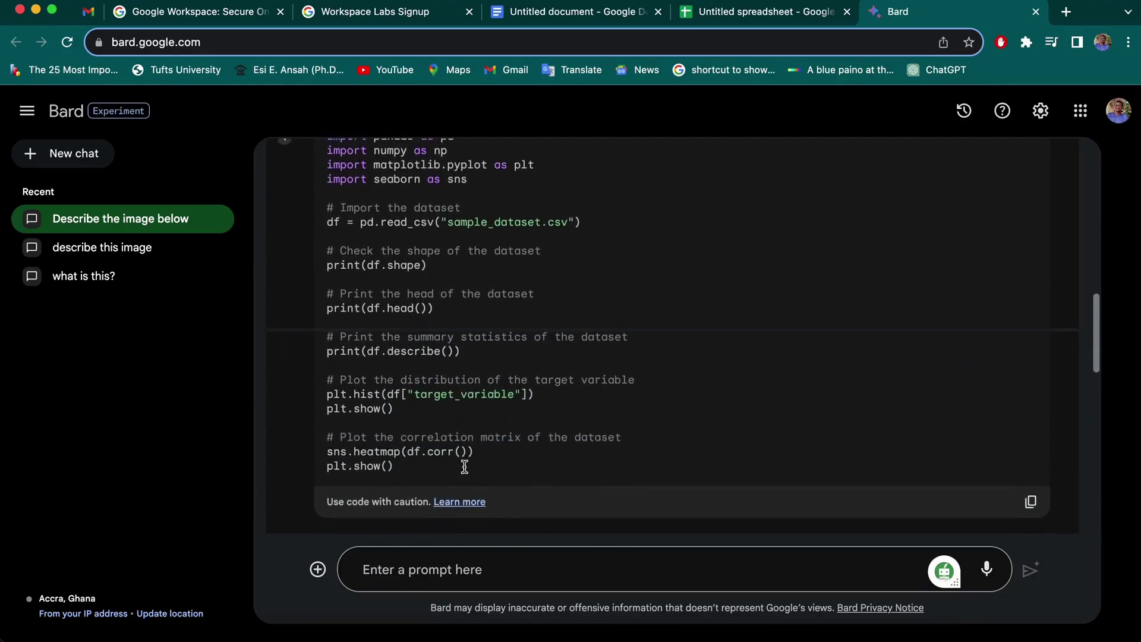
scroll(462, 436, up, 1)
scroll(461, 429, up, 1)
scroll(461, 429, down, 3)
scroll(461, 429, up, 1)
scroll(461, 429, down, 1)
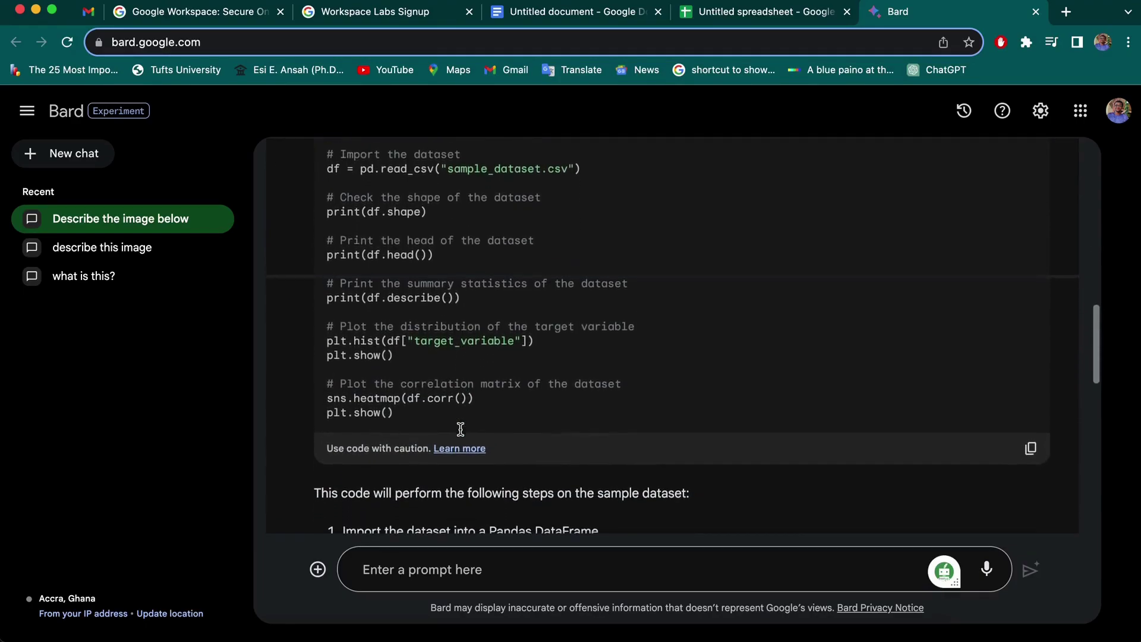
scroll(460, 429, up, 1)
scroll(460, 429, down, 1)
scroll(460, 429, down, 5)
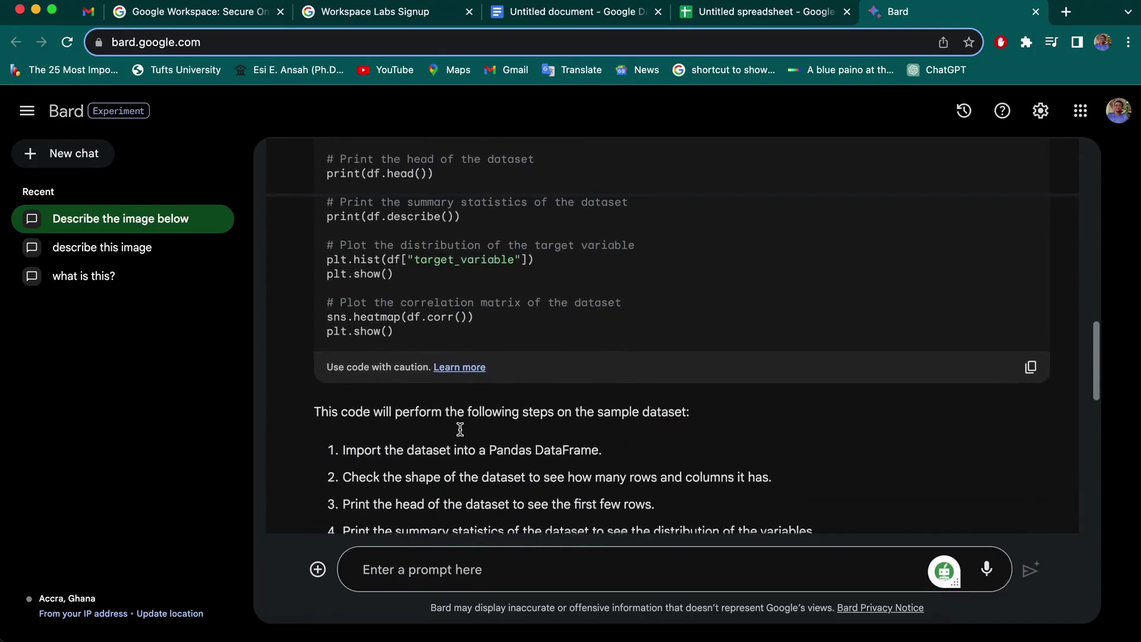
scroll(463, 433, down, 6)
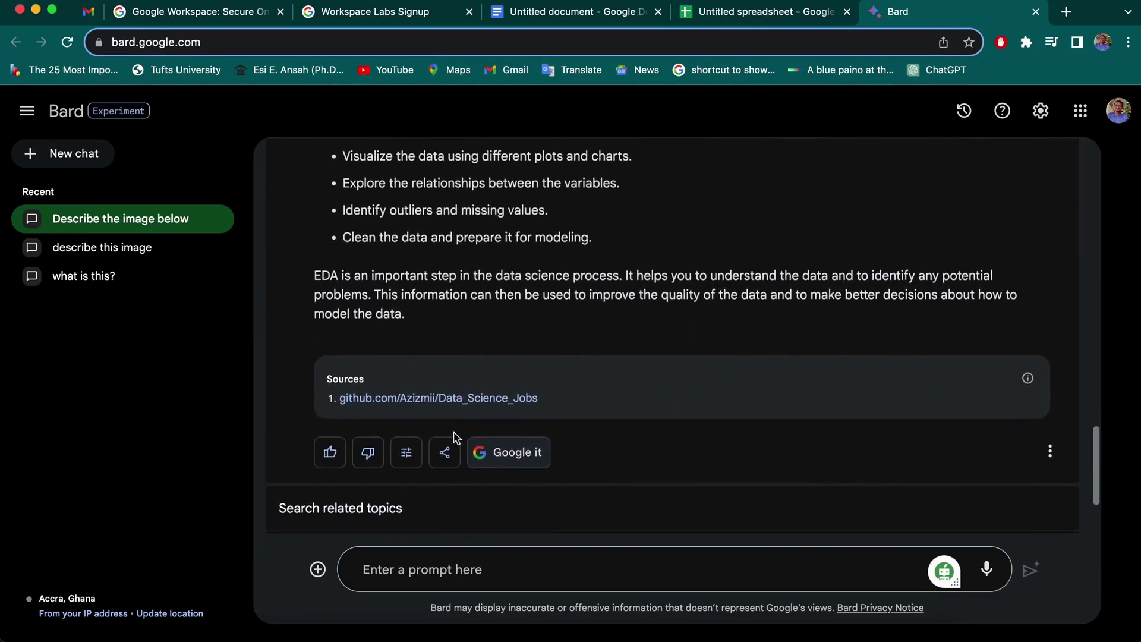
- Export the EDA code reply to a new Colab notebook through the share menu
click(446, 453)
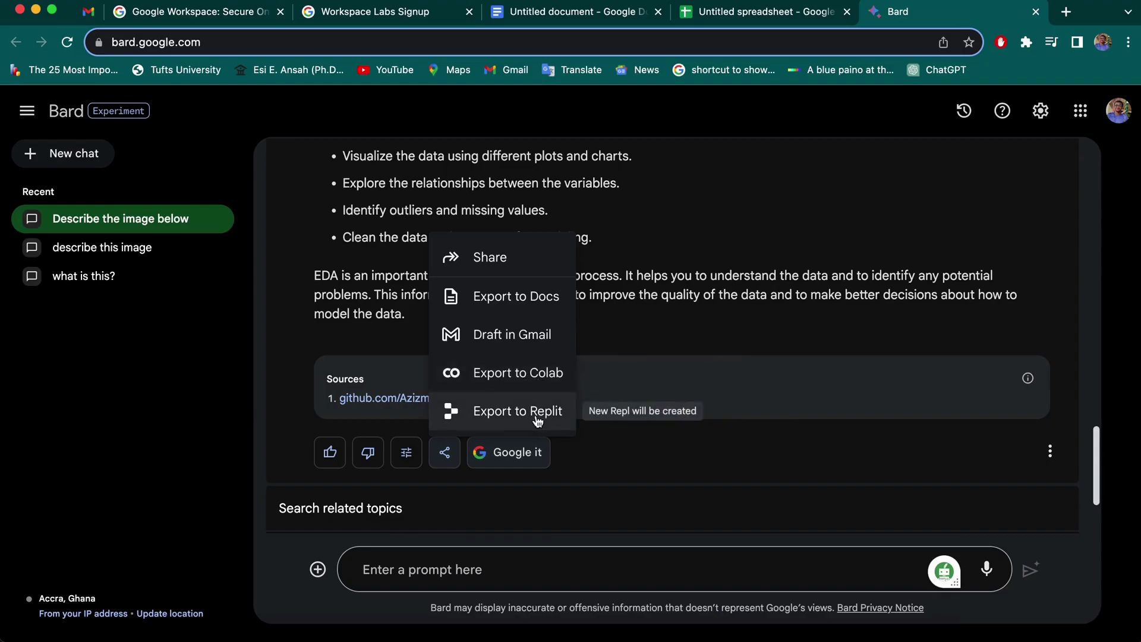
click(538, 385)
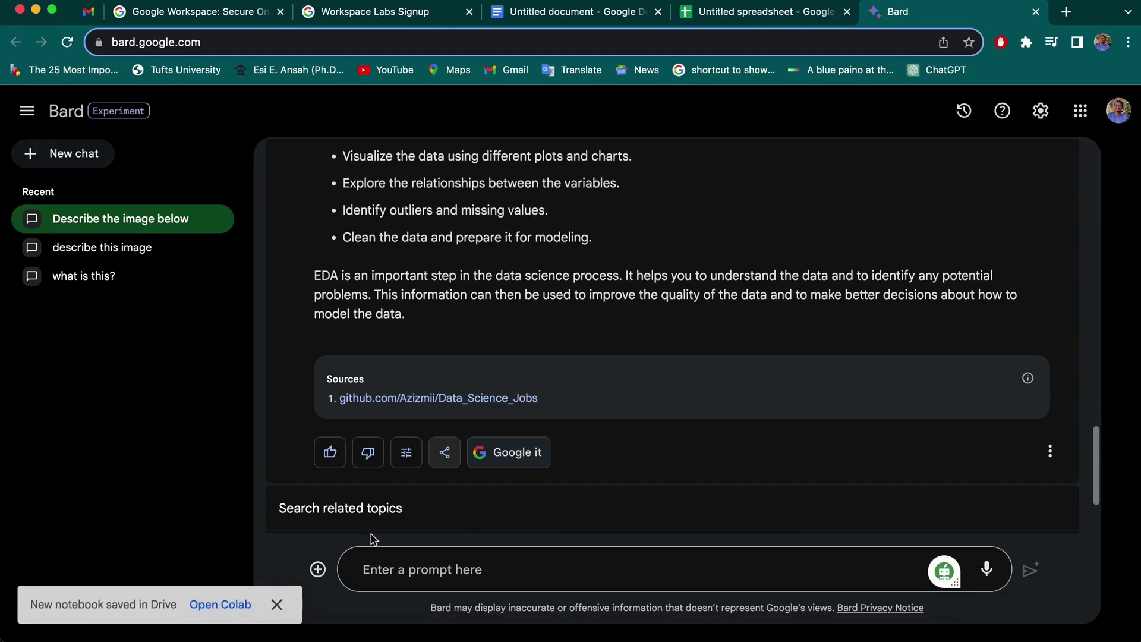
click(445, 453)
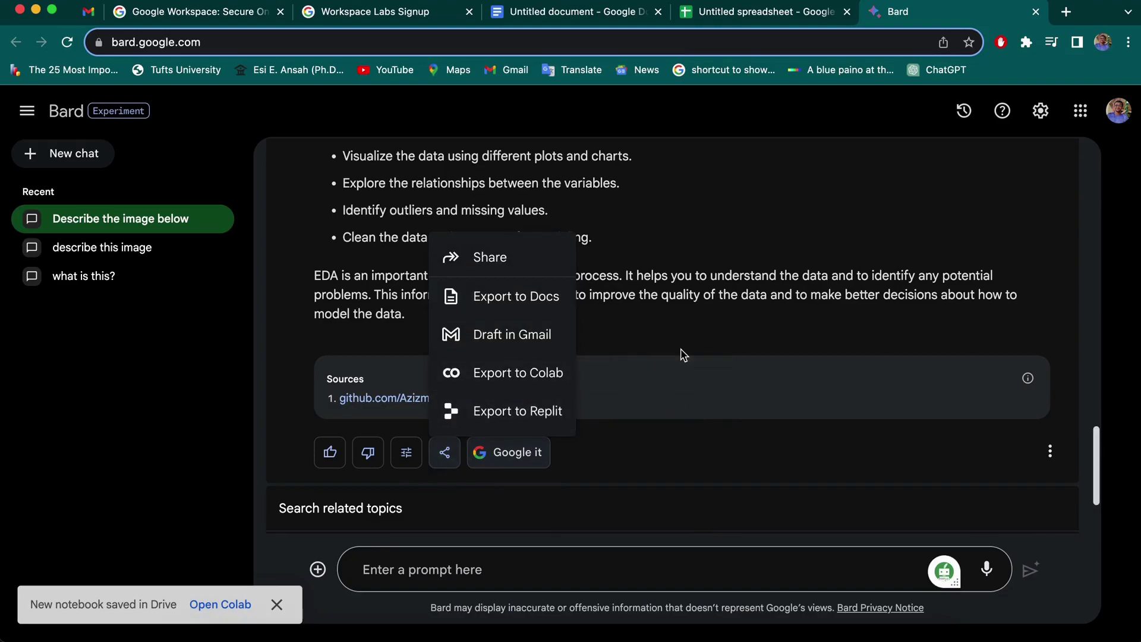
click(701, 343)
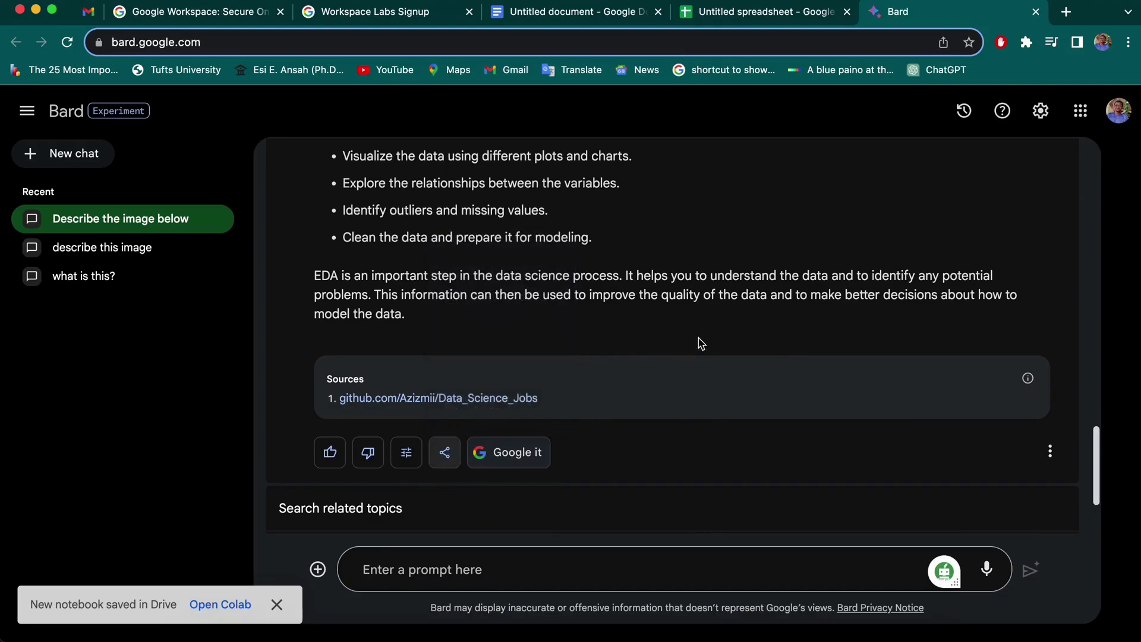